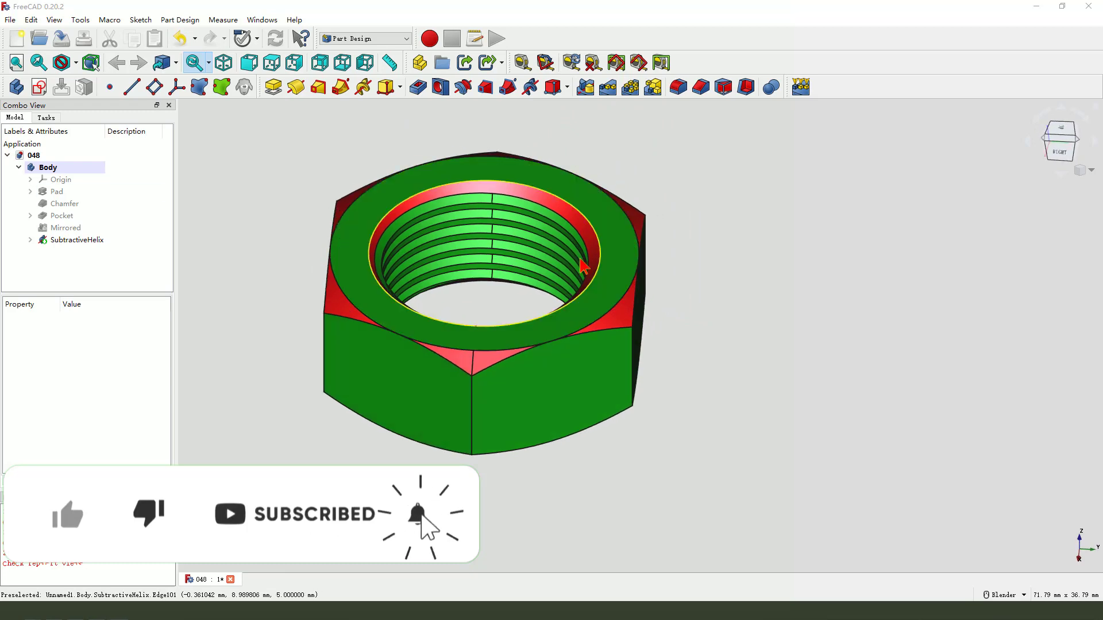
- Create a new document and add an empty body to it
{"action": "middle_click_drag", "start_coordinate": [584, 266], "coordinate": [793, 270]}
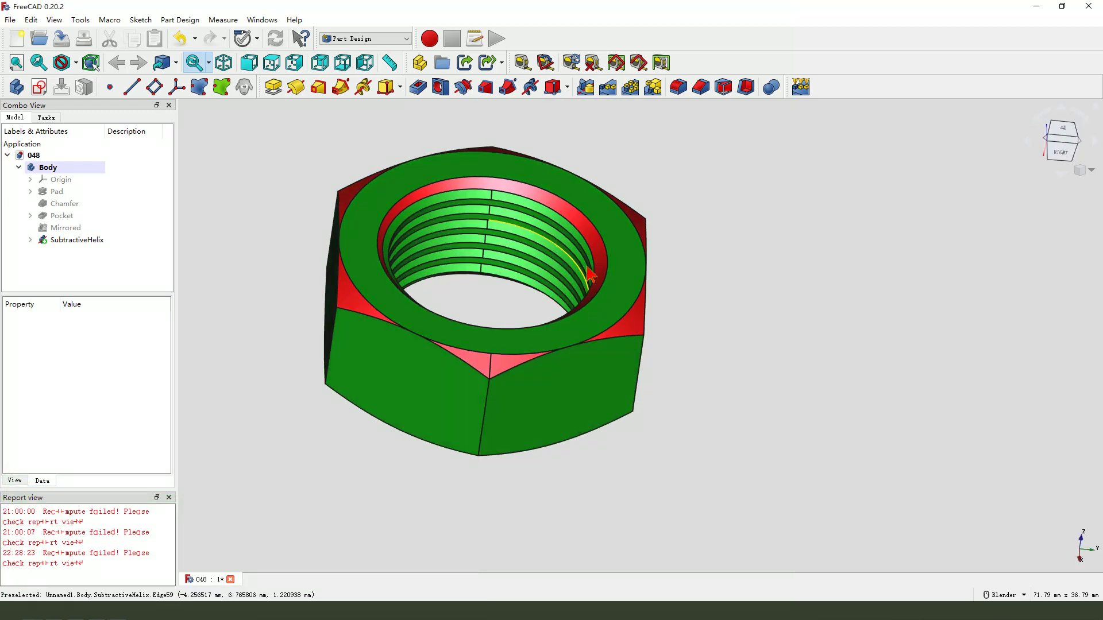
{"action": "left_click", "coordinate": [17, 39]}
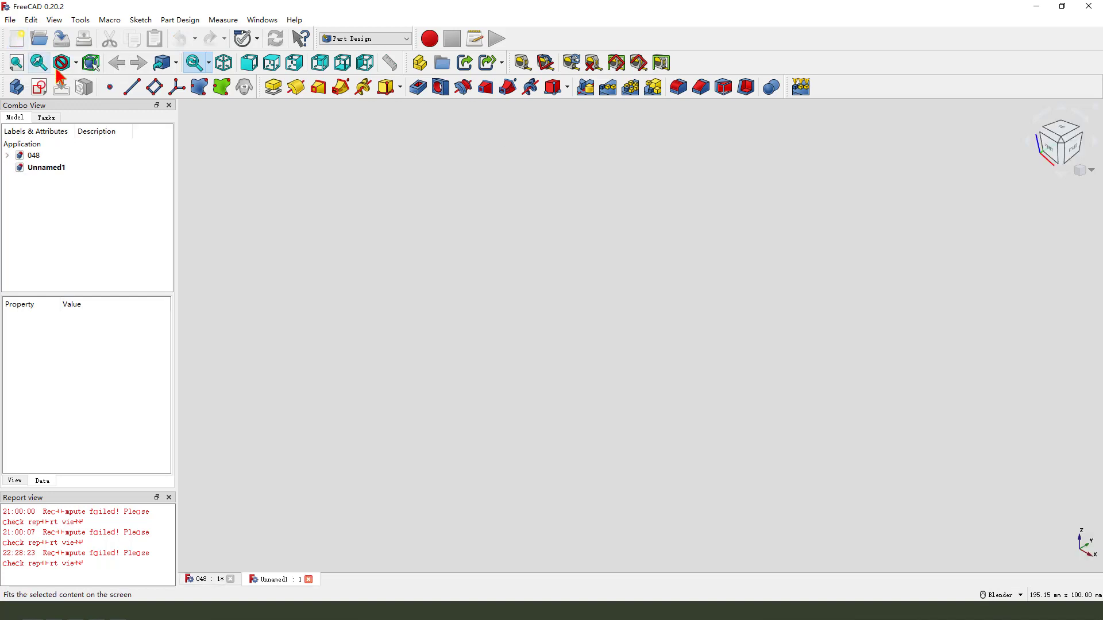
{"action": "left_click", "coordinate": [16, 87]}
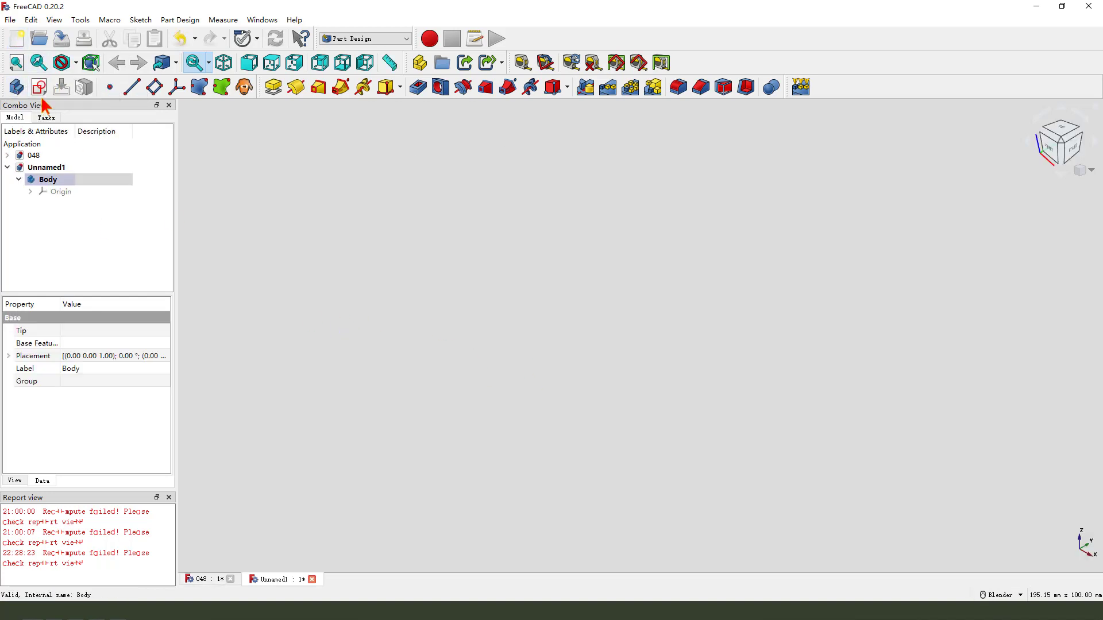
- Start a new sketch in the body on the XY plane
{"action": "left_click", "coordinate": [39, 87]}
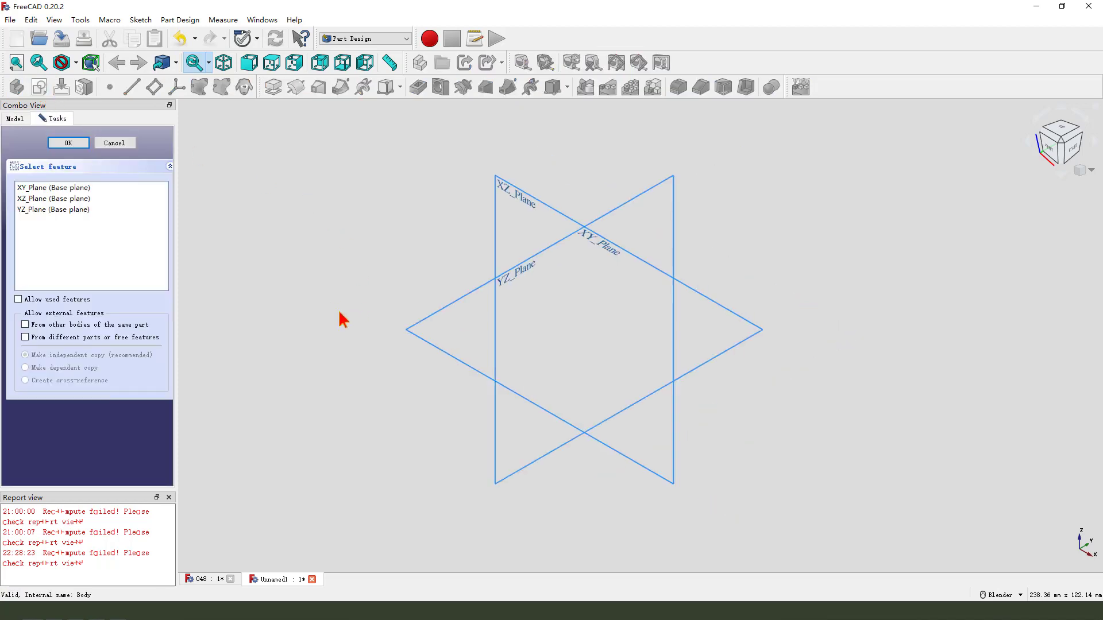
{"action": "mouse_move", "coordinate": [339, 318]}
{"action": "middle_mouse_down"}
{"action": "mouse_move", "coordinate": [505, 325]}
{"action": "mouse_move", "coordinate": [497, 379]}
{"action": "mouse_move", "coordinate": [530, 264]}
{"action": "middle_mouse_up"}
{"action": "key", "text": "ctrl+2"}
{"action": "mouse_move", "coordinate": [538, 155]}
{"action": "left_mouse_down"}
{"action": "mouse_move", "coordinate": [587, 162]}
{"action": "mouse_move", "coordinate": [603, 183]}
{"action": "mouse_move", "coordinate": [579, 251]}
{"action": "left_mouse_up"}
{"action": "left_click_drag", "start_coordinate": [554, 184], "coordinate": [531, 216]}
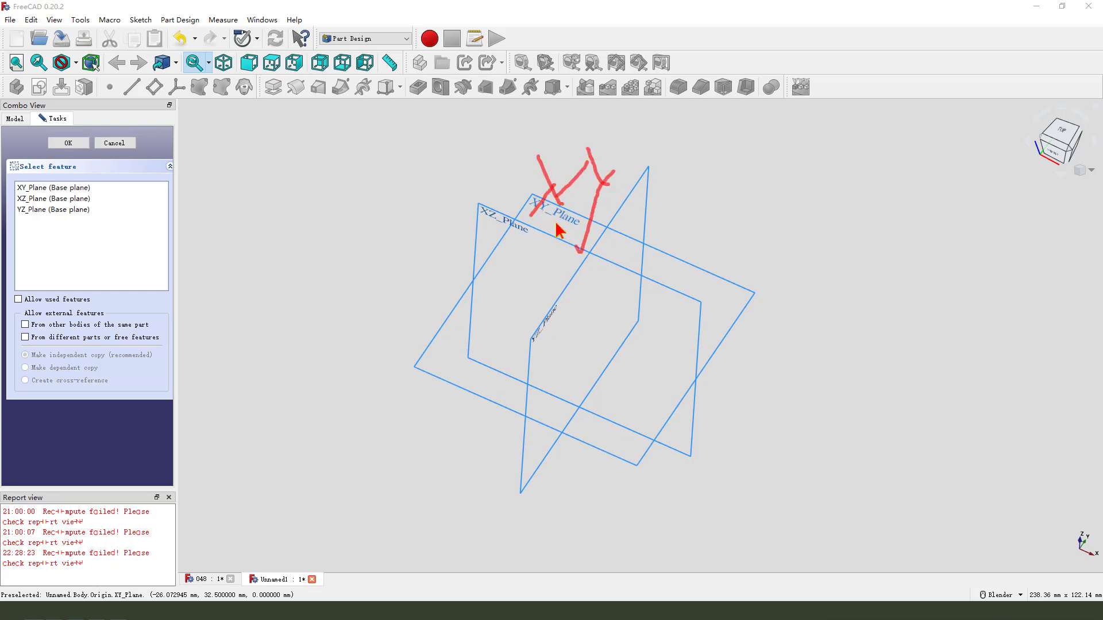
{"action": "key", "text": "Escape"}
{"action": "left_click", "coordinate": [554, 209]}
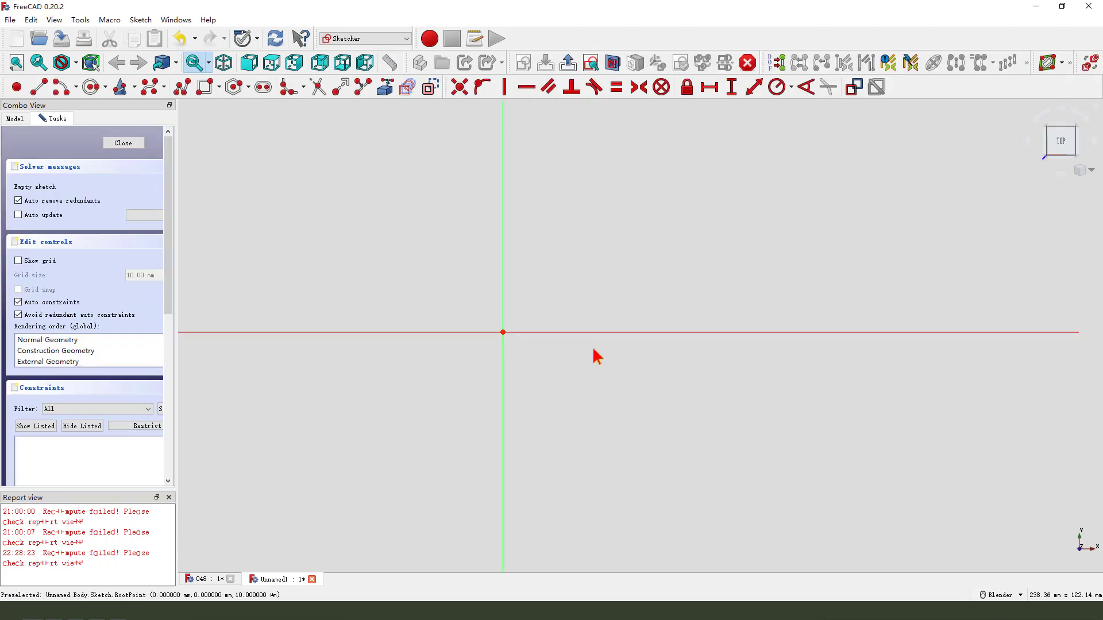
- Draw a hexagon centred on the origin with one corner on the horizontal axis, about 27 mm in radius
{"action": "left_click", "coordinate": [250, 88]}
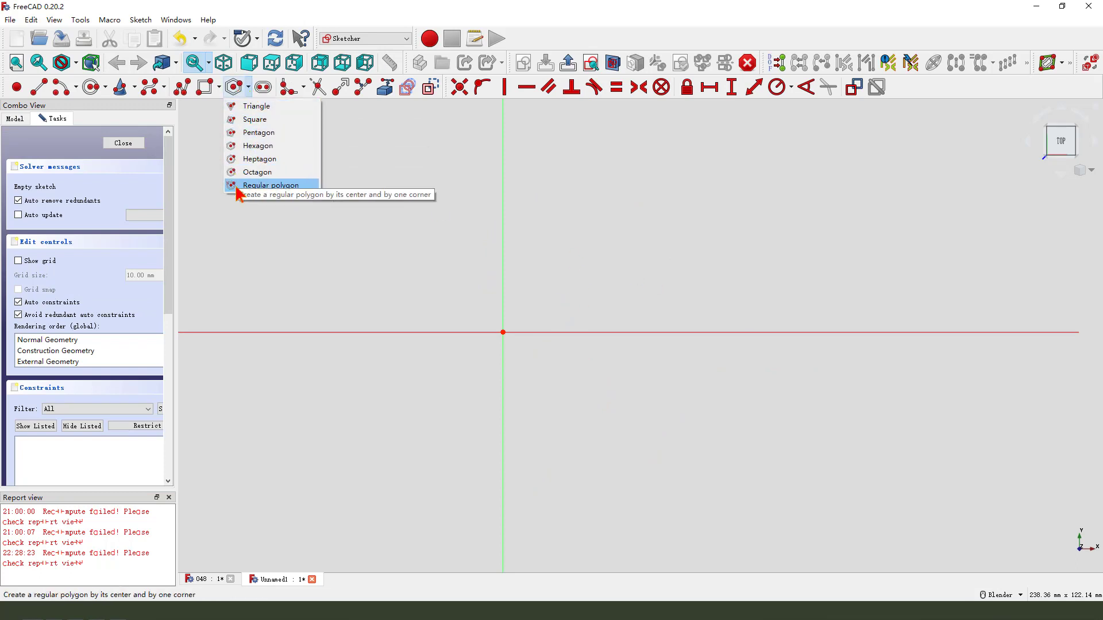
{"action": "left_click", "coordinate": [261, 148]}
{"action": "left_click", "coordinate": [503, 333]}
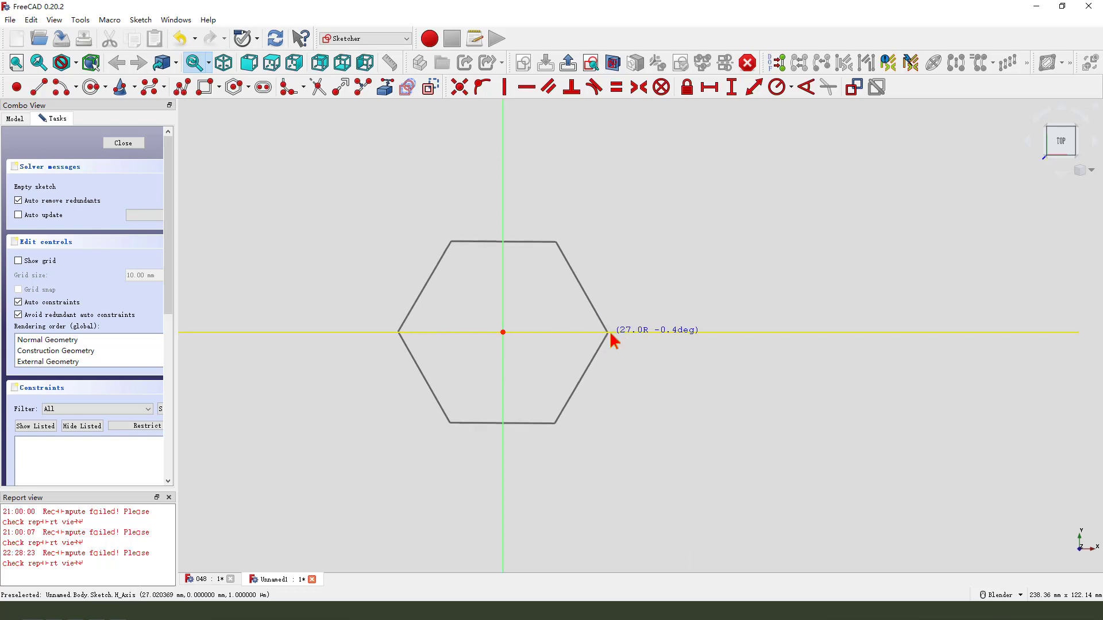
{"action": "left_click", "coordinate": [607, 332]}
{"action": "right_click", "coordinate": [631, 248]}
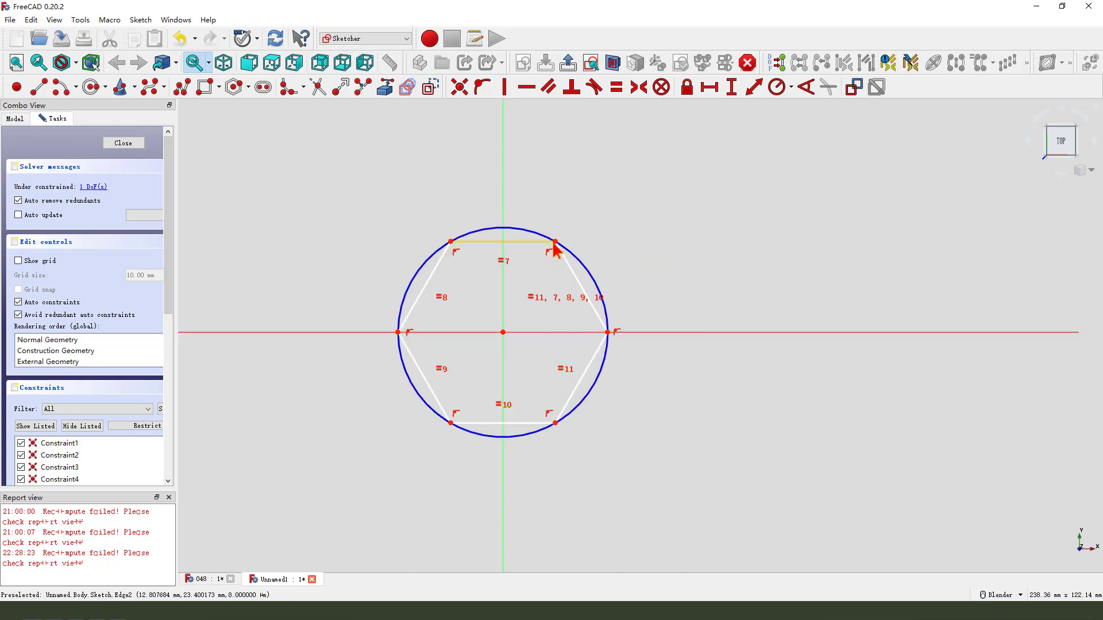
- Constrain the vertical distance between the hexagon's upper and lower corners to 20 mm and place the dimension beside the shape
{"action": "left_click", "coordinate": [555, 241]}
{"action": "left_click", "coordinate": [555, 424]}
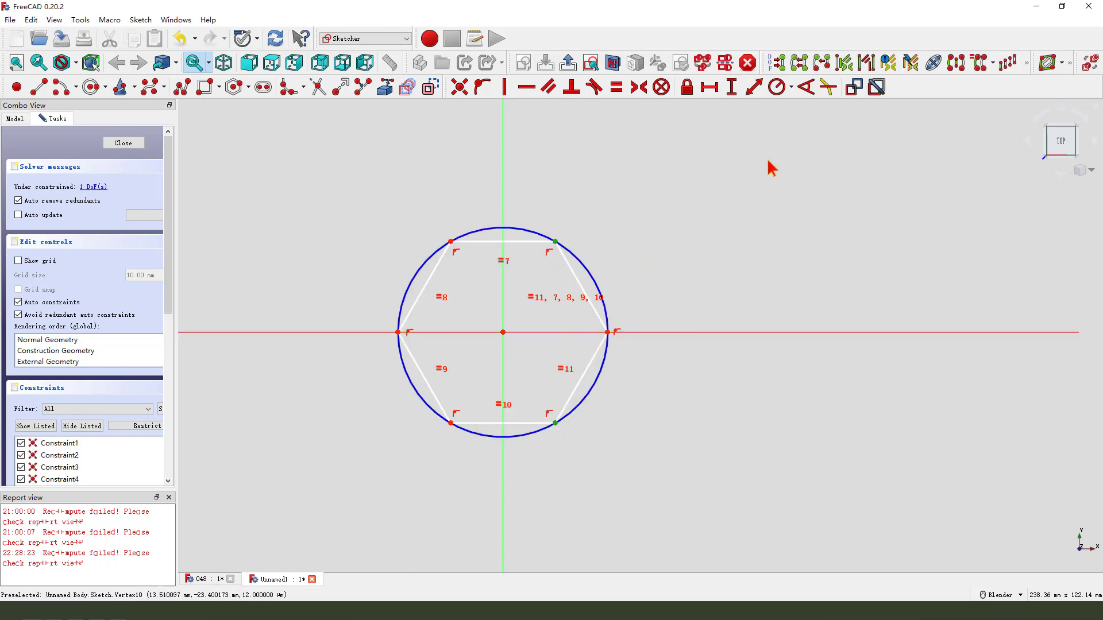
{"action": "left_click", "coordinate": [730, 89]}
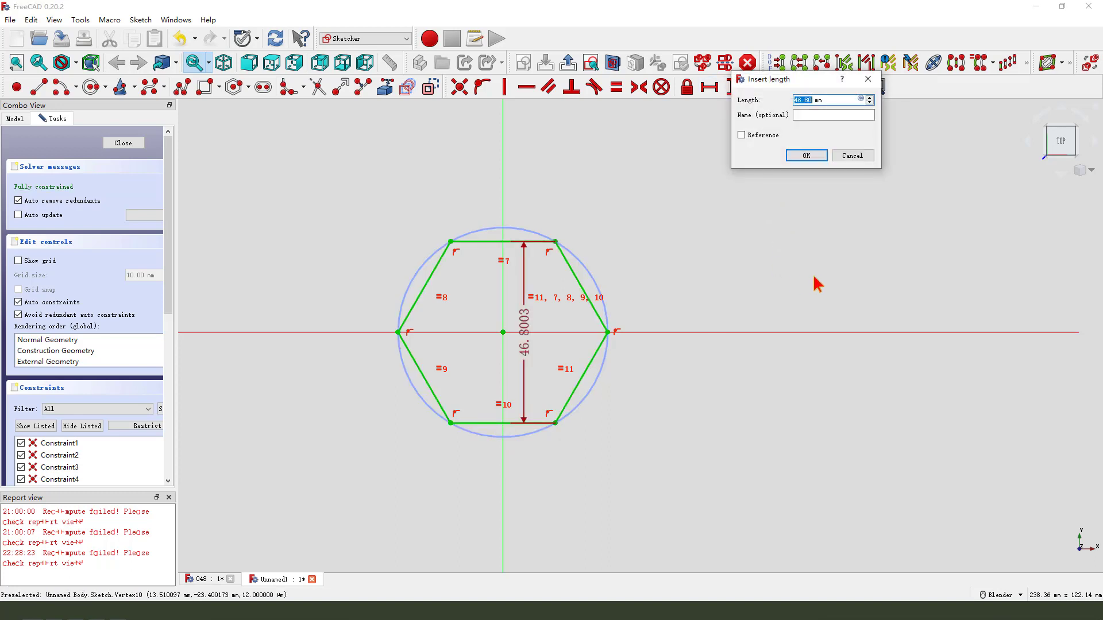
{"action": "key", "text": "Return"}
{"action": "scroll", "coordinate": [537, 362], "scroll_direction": "up", "scroll_amount": 5}
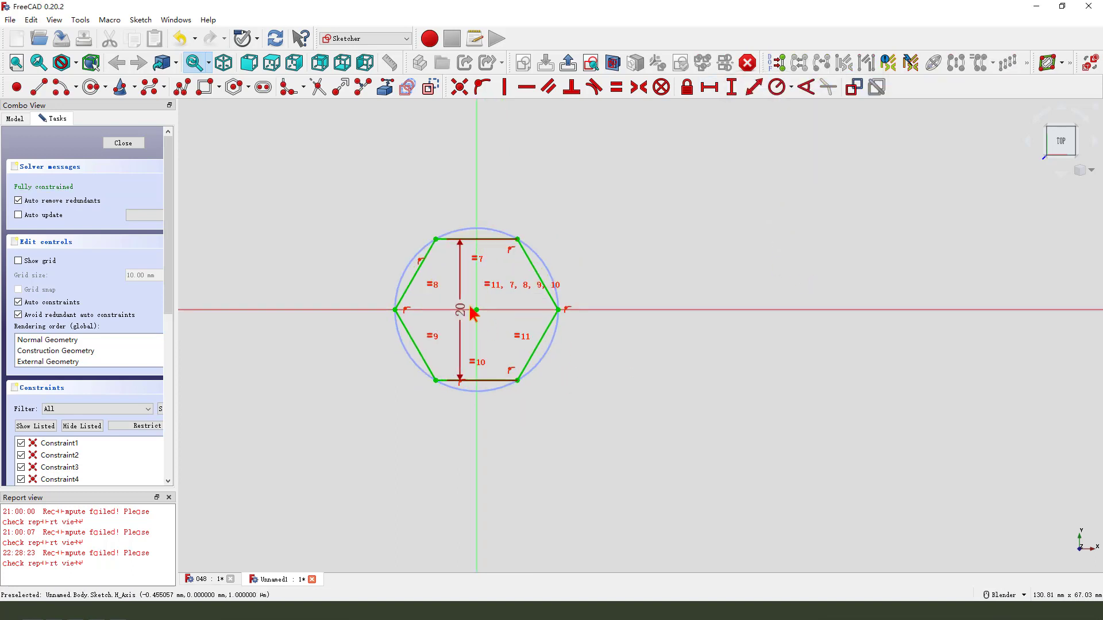
{"action": "left_click_drag", "start_coordinate": [461, 312], "coordinate": [614, 307]}
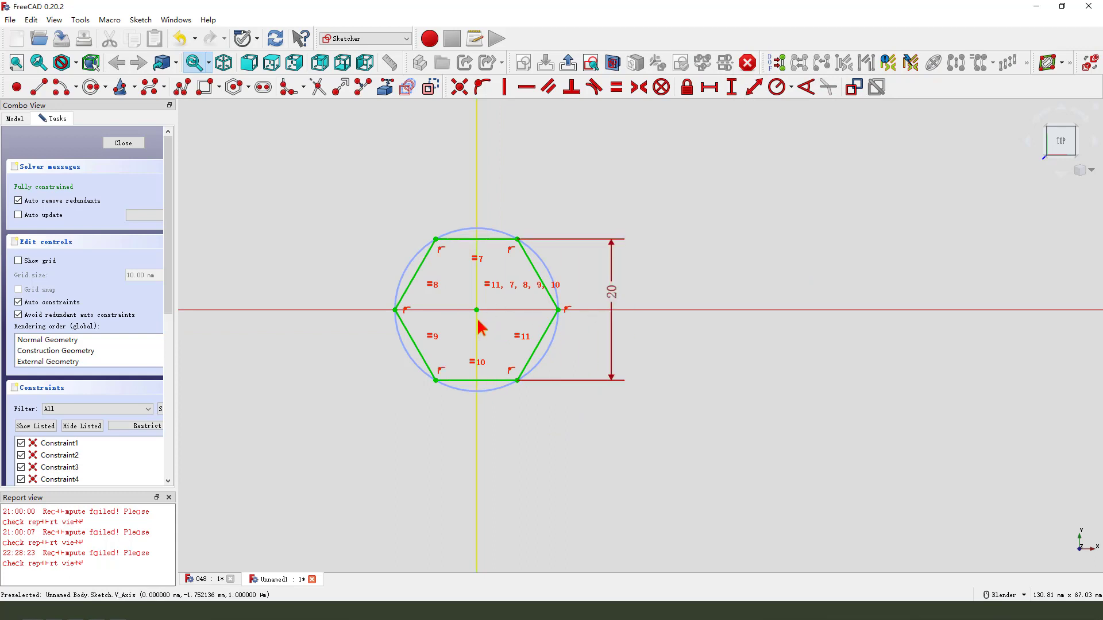
- Draw a circle centred on the origin inside the hexagon and constrain its radius to 8 mm
{"action": "scroll", "coordinate": [477, 317], "scroll_direction": "up", "scroll_amount": 1}
{"action": "left_click", "coordinate": [91, 87]}
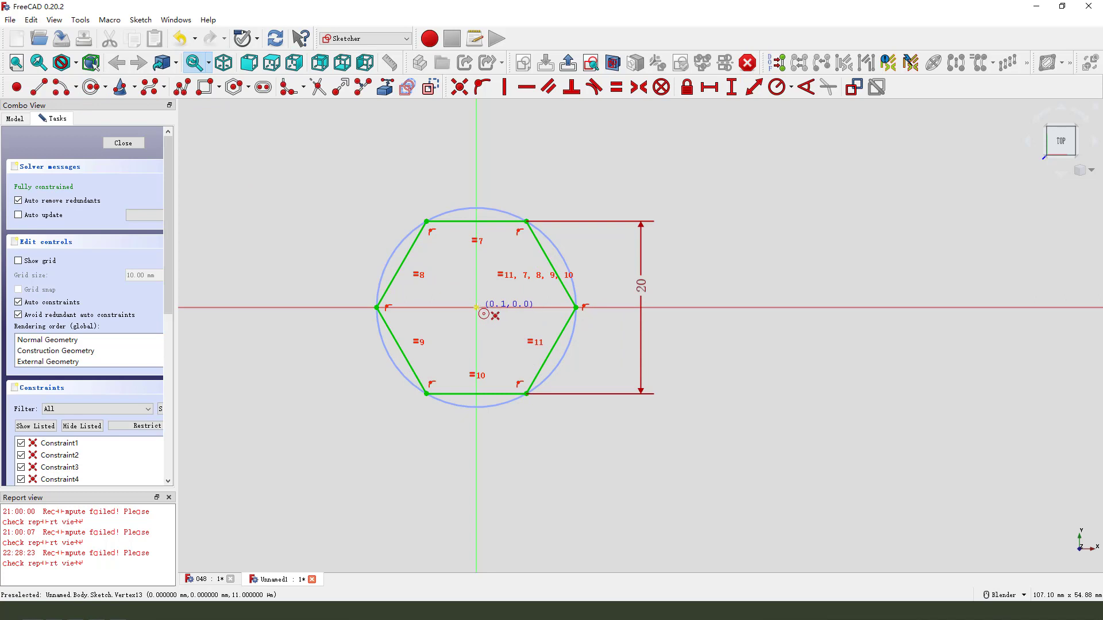
{"action": "left_click", "coordinate": [477, 308]}
{"action": "left_click", "coordinate": [529, 307]}
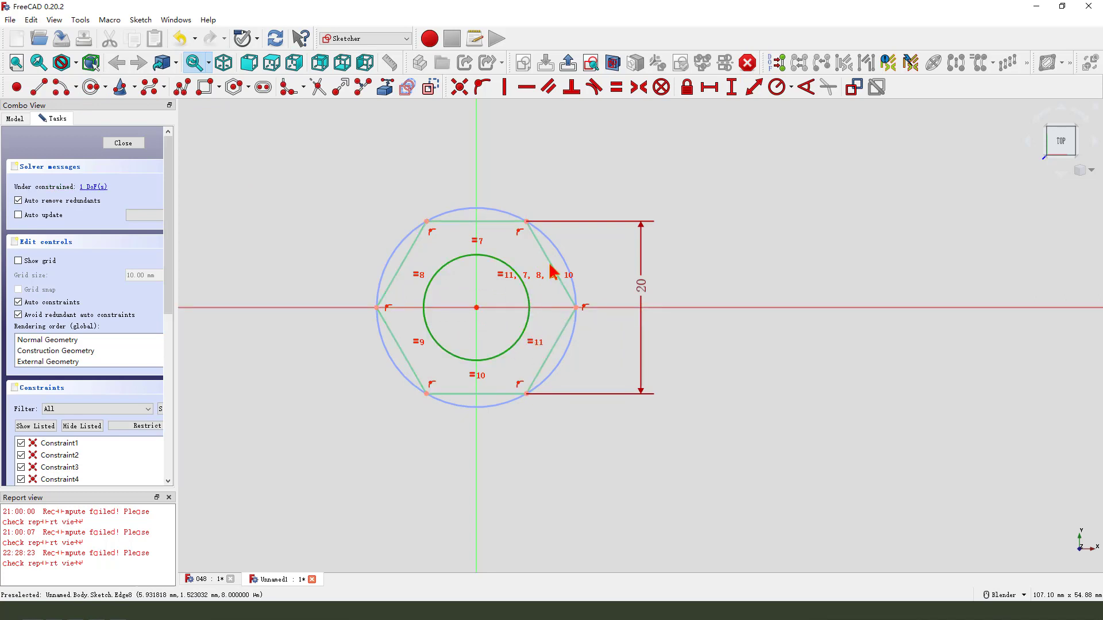
{"action": "left_click", "coordinate": [776, 87]}
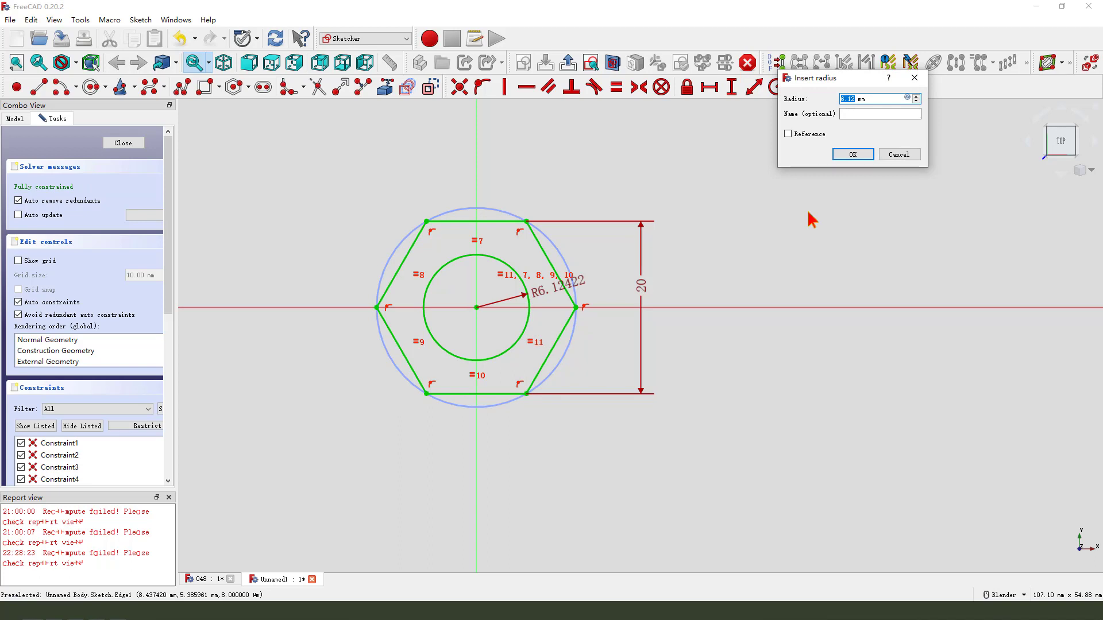
{"action": "type", "text": "8"}
{"action": "key", "text": "Return"}
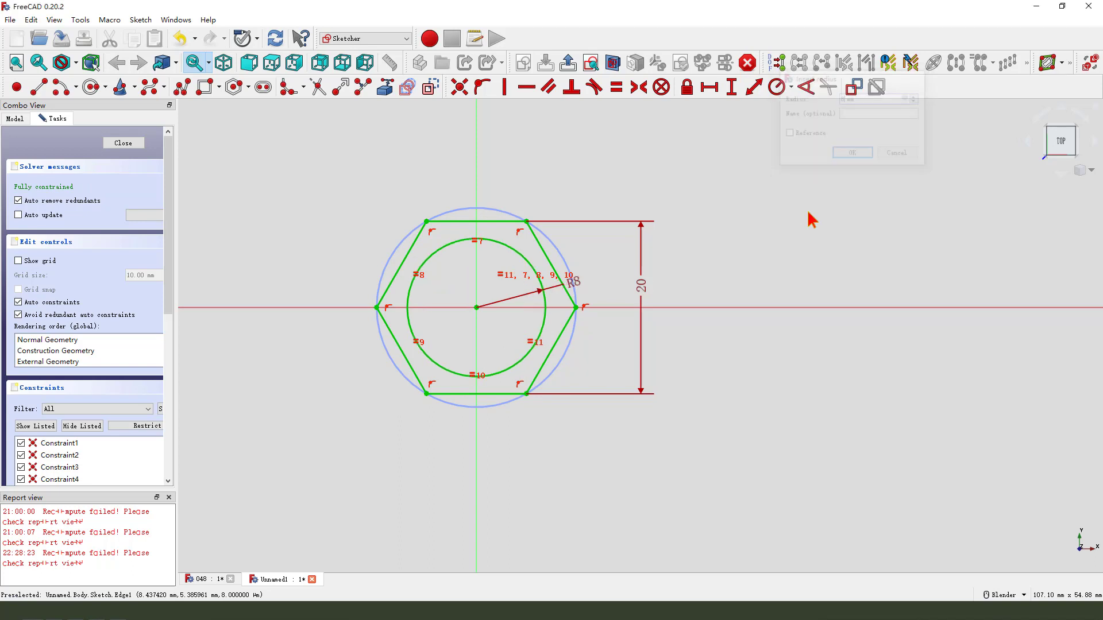
- Set the inner circle's radius to 6 mm and finish the sketch with both dimension labels moved closer to the geometry
{"action": "double_click", "coordinate": [577, 284]}
{"action": "key", "text": "Return"}
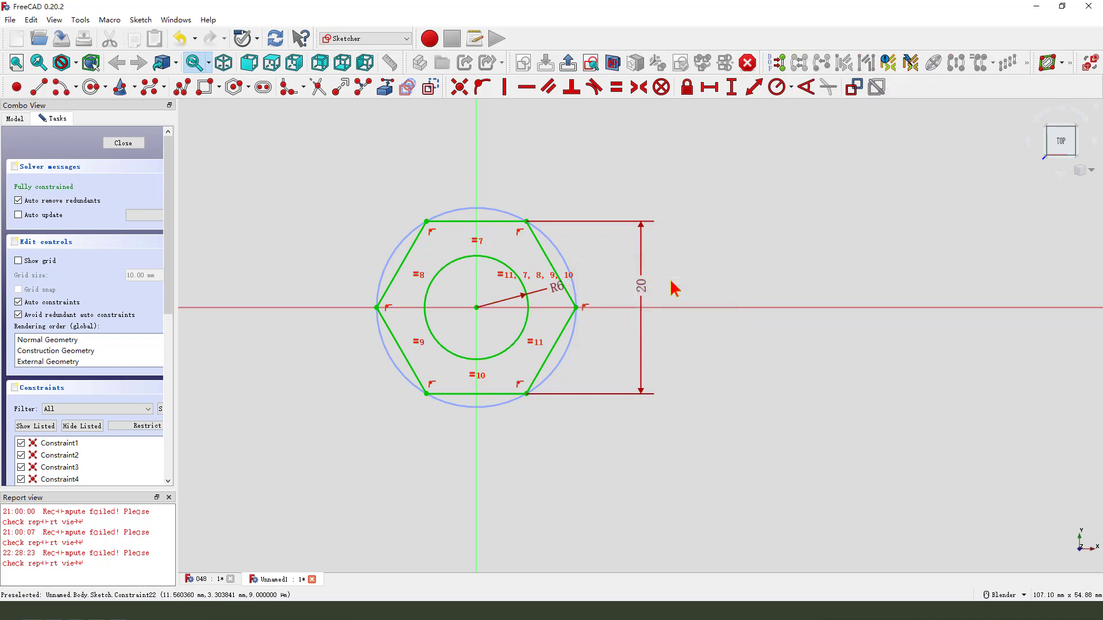
{"action": "left_click_drag", "start_coordinate": [600, 298], "coordinate": [531, 288]}
{"action": "scroll", "coordinate": [529, 282], "scroll_direction": "up", "scroll_amount": 1}
{"action": "scroll", "coordinate": [507, 286], "scroll_direction": "down", "scroll_amount": 1}
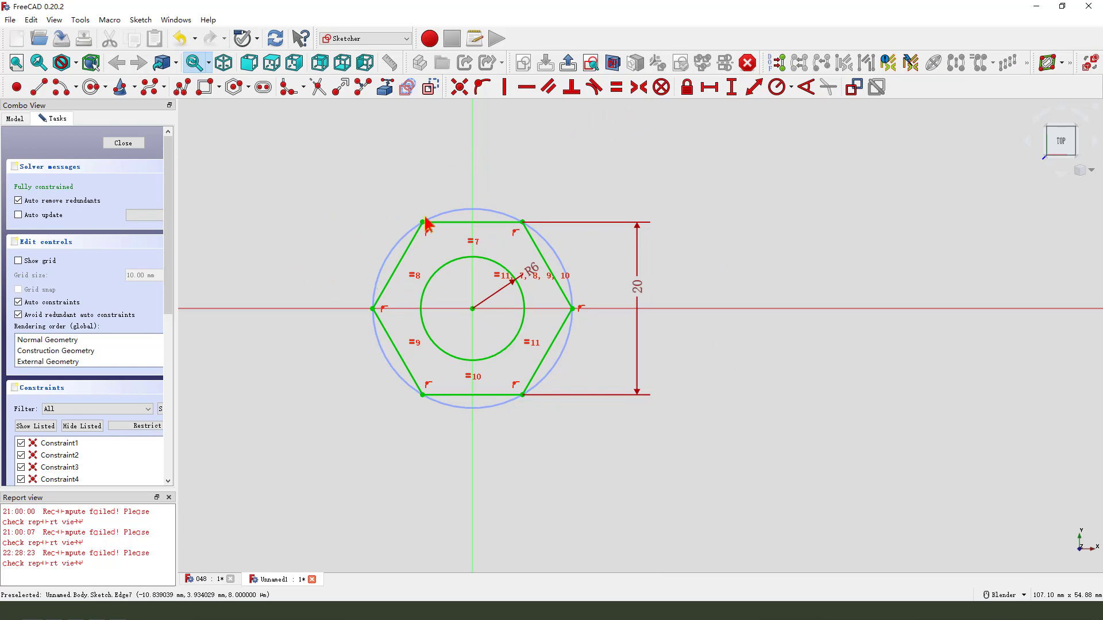
{"action": "left_click_drag", "start_coordinate": [636, 290], "coordinate": [608, 296]}
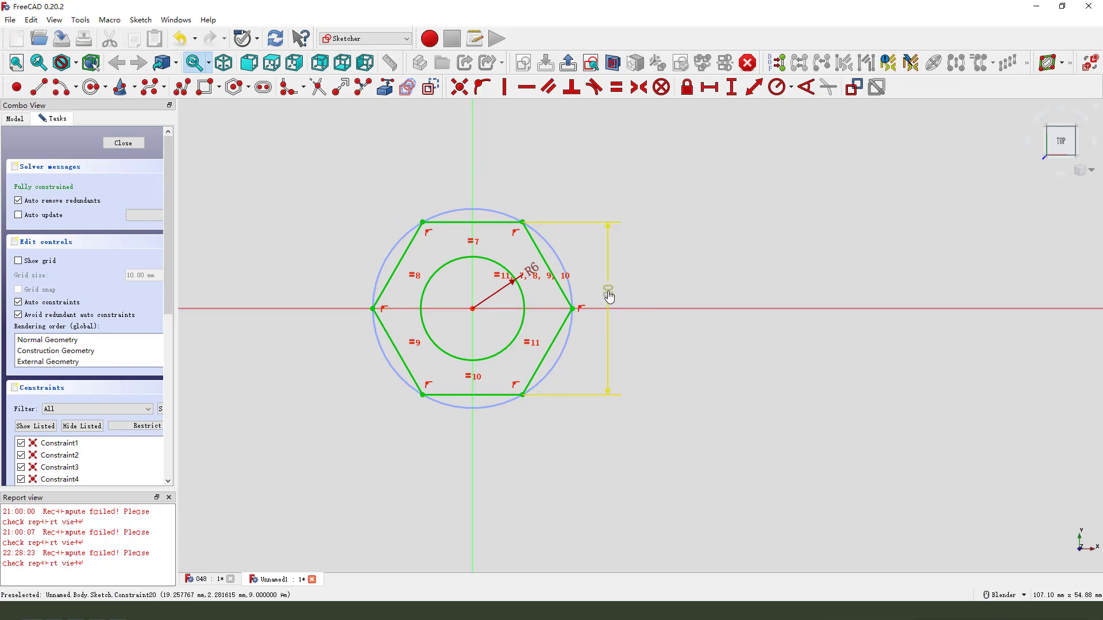
{"action": "left_click", "coordinate": [569, 63]}
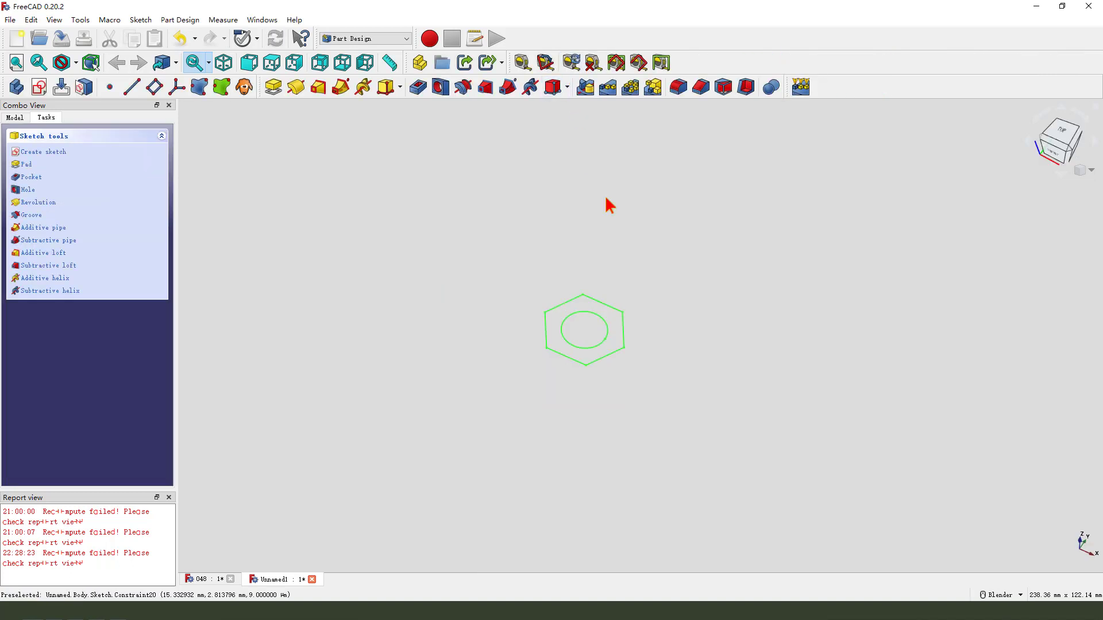
- Pad the hexagon sketch with a length of 10 mm, symmetric to the sketch plane
{"action": "scroll", "coordinate": [712, 345], "scroll_direction": "up", "scroll_amount": 3}
{"action": "middle_click_drag", "start_coordinate": [619, 374], "coordinate": [529, 321]}
{"action": "left_click", "coordinate": [274, 89]}
{"action": "left_click", "coordinate": [117, 187]}
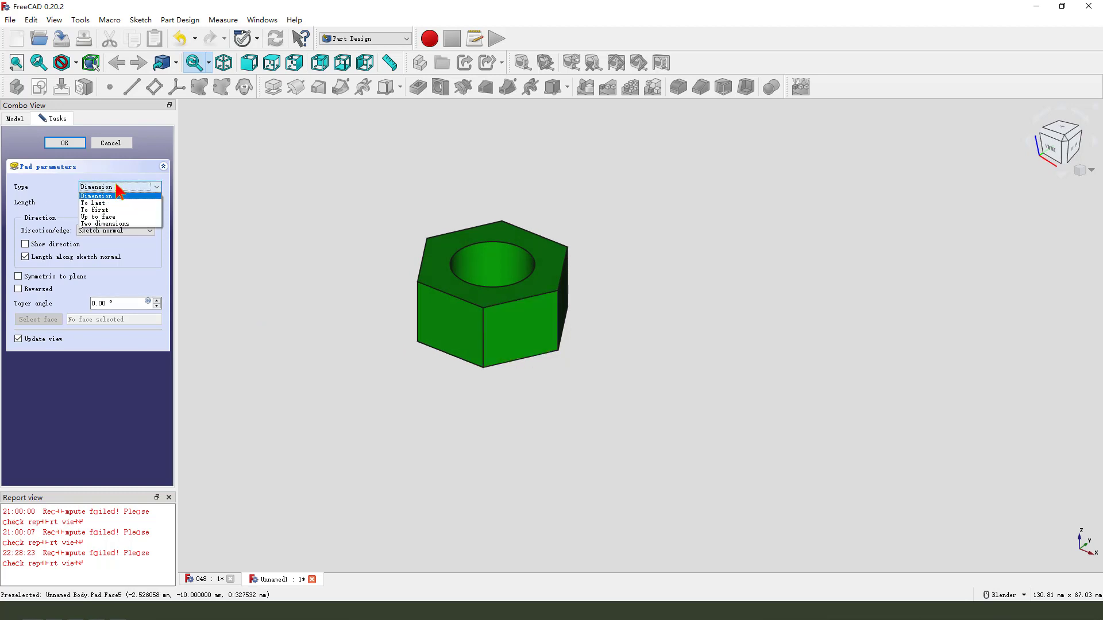
{"action": "left_click", "coordinate": [117, 187]}
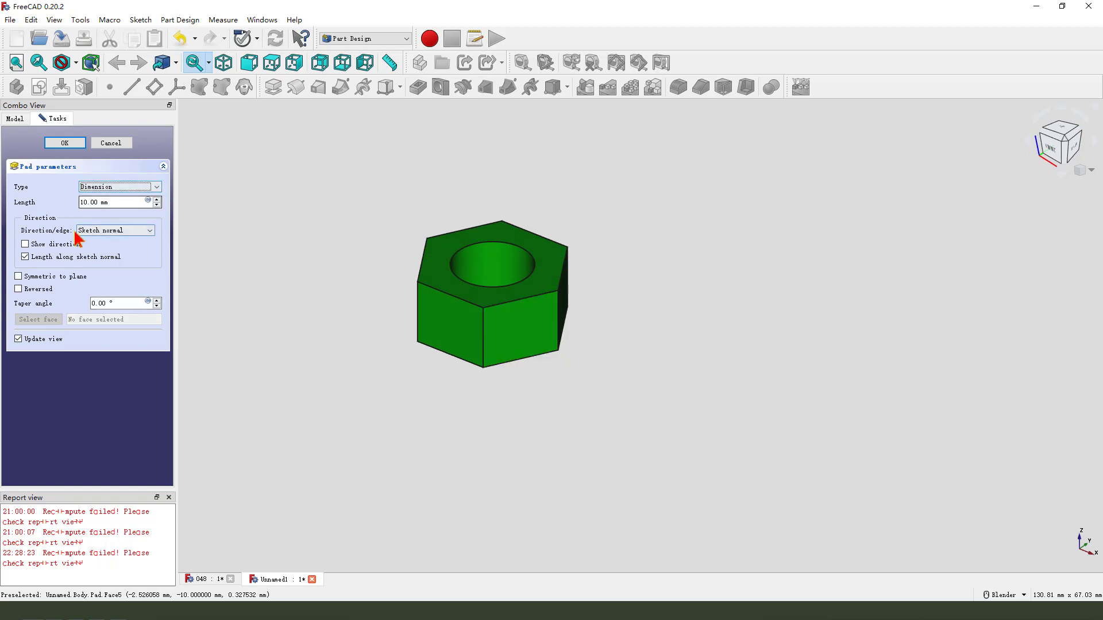
{"action": "left_click", "coordinate": [81, 202]}
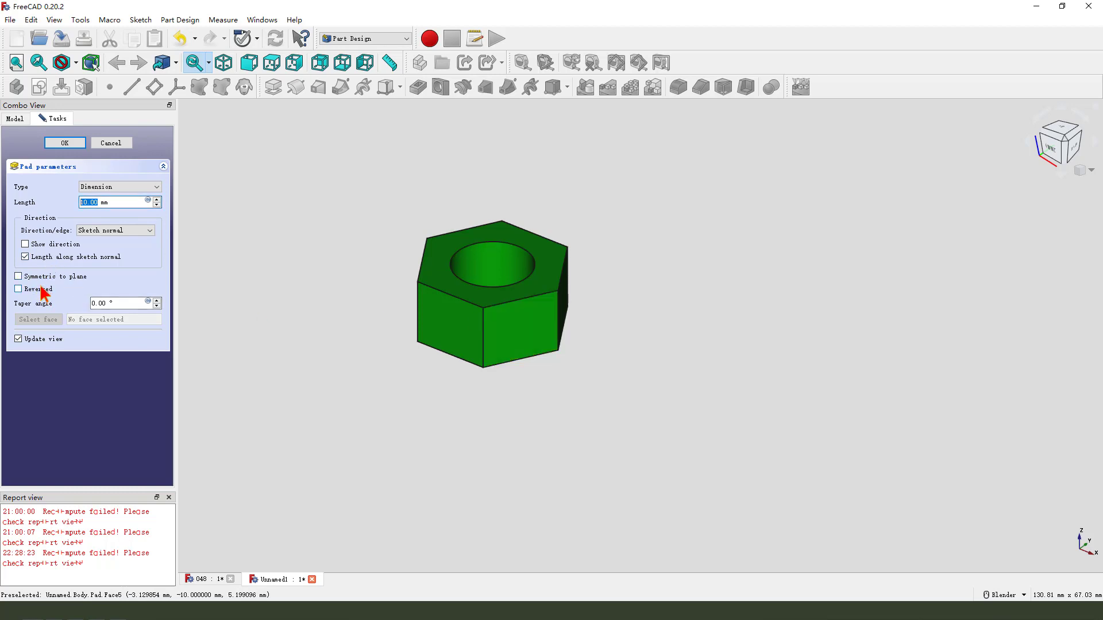
{"action": "left_click", "coordinate": [0, 288]}
{"action": "left_click_drag", "start_coordinate": [13, 280], "coordinate": [79, 279]}
{"action": "left_click", "coordinate": [18, 276]}
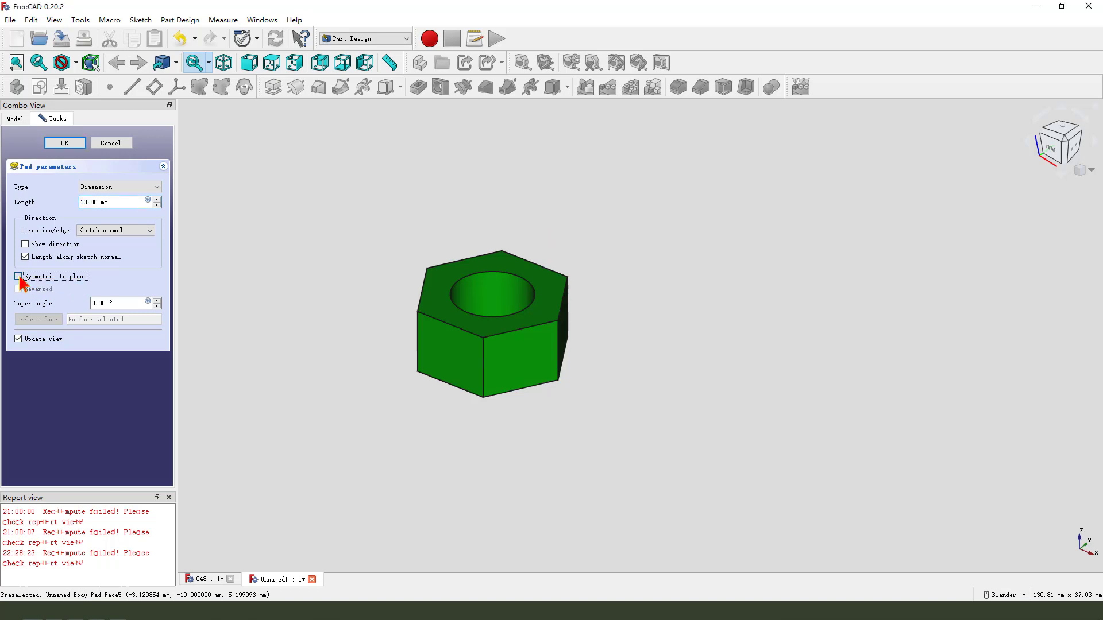
{"action": "middle_click_drag", "start_coordinate": [519, 367], "coordinate": [515, 366]}
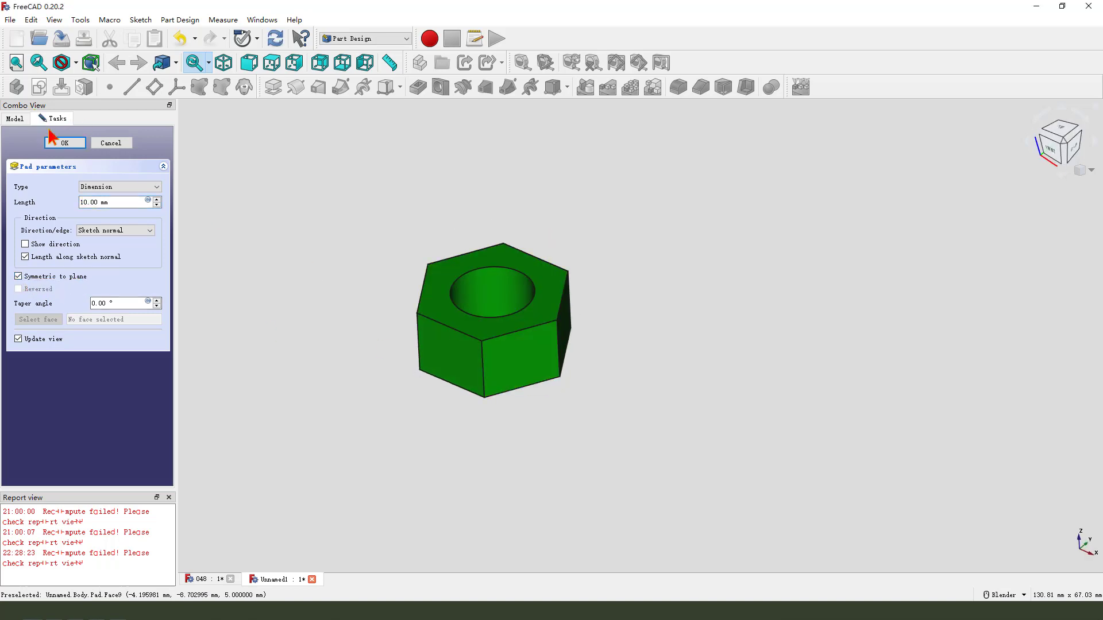
{"action": "left_click", "coordinate": [64, 143]}
- Chamfer the upper and lower circular edges of the hole with an equal distance of 1 mm
{"action": "scroll", "coordinate": [575, 319], "scroll_direction": "up", "scroll_amount": 3}
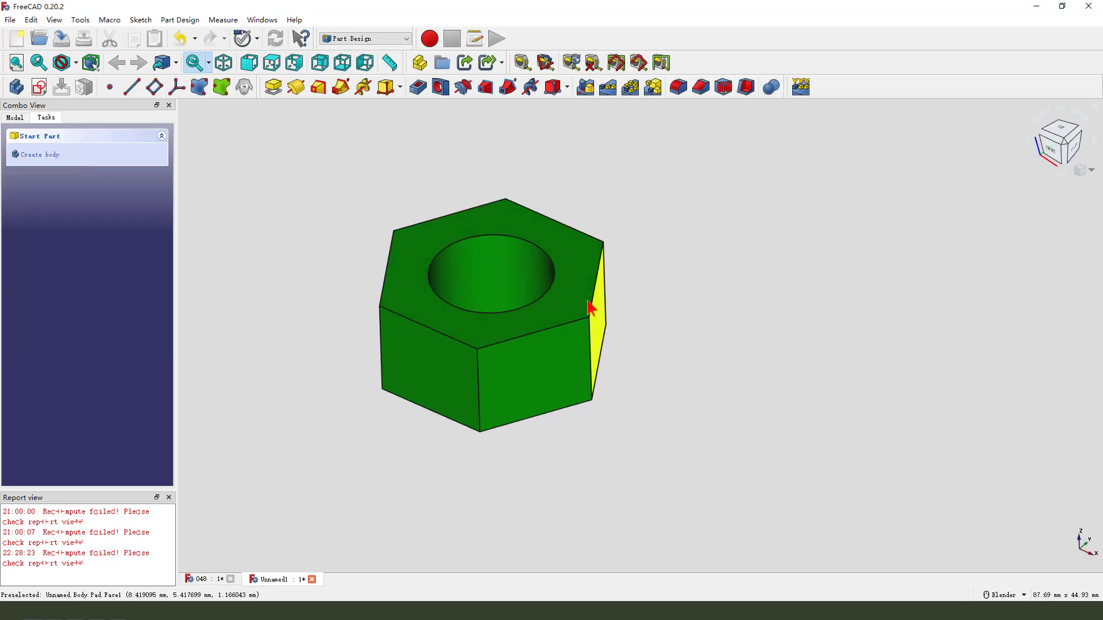
{"action": "middle_click_drag", "start_coordinate": [591, 309], "coordinate": [542, 291]}
{"action": "left_click", "coordinate": [517, 238]}
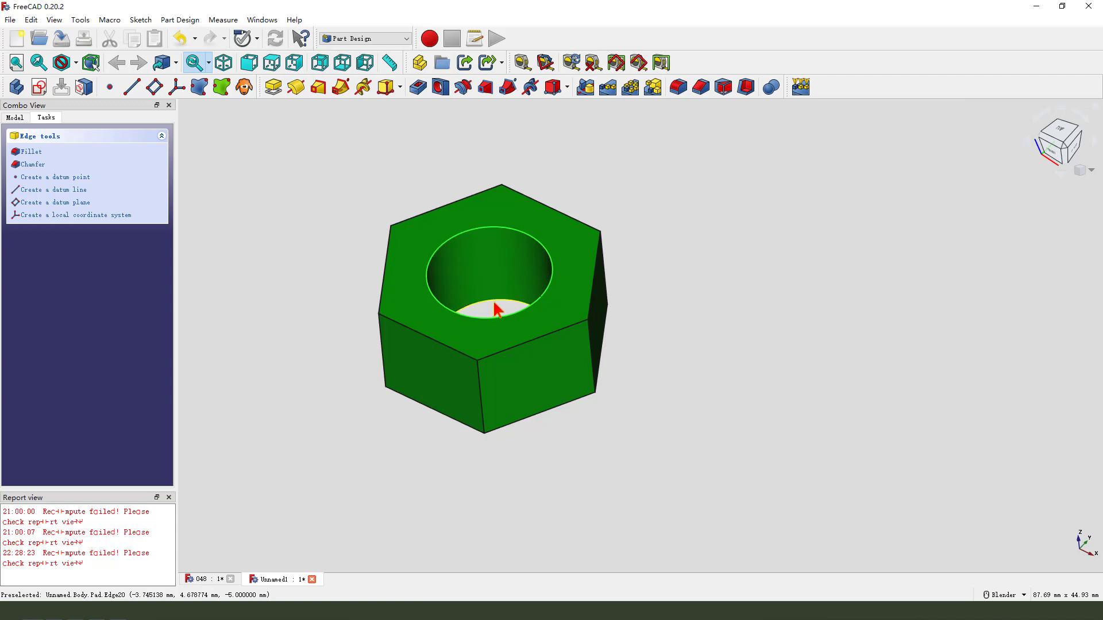
{"action": "left_click", "coordinate": [495, 302], "text": "ctrl"}
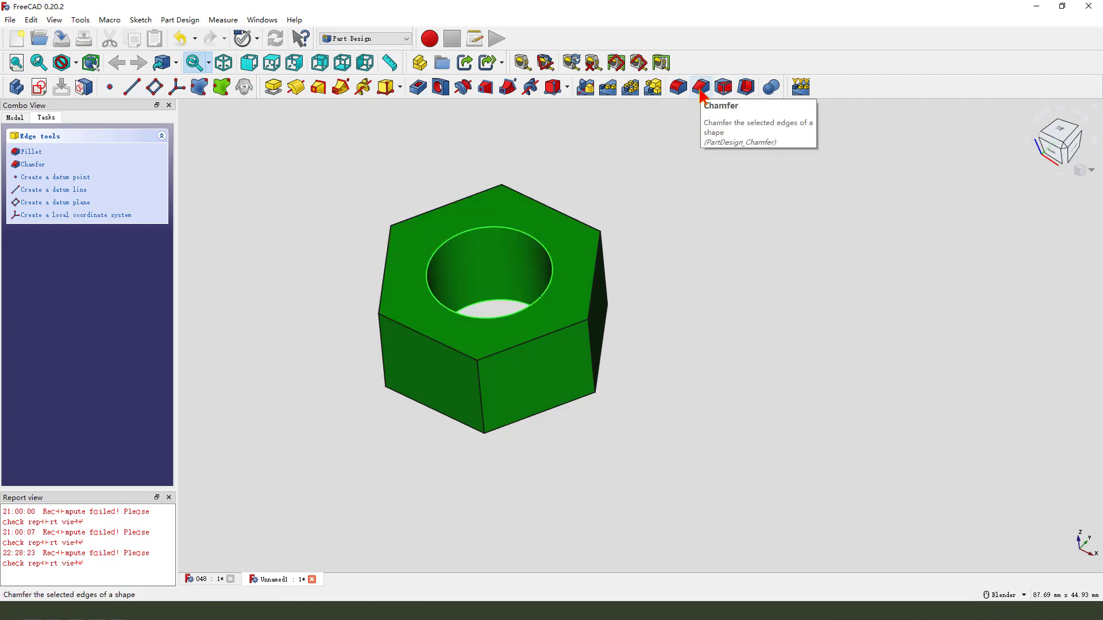
{"action": "left_click", "coordinate": [701, 87]}
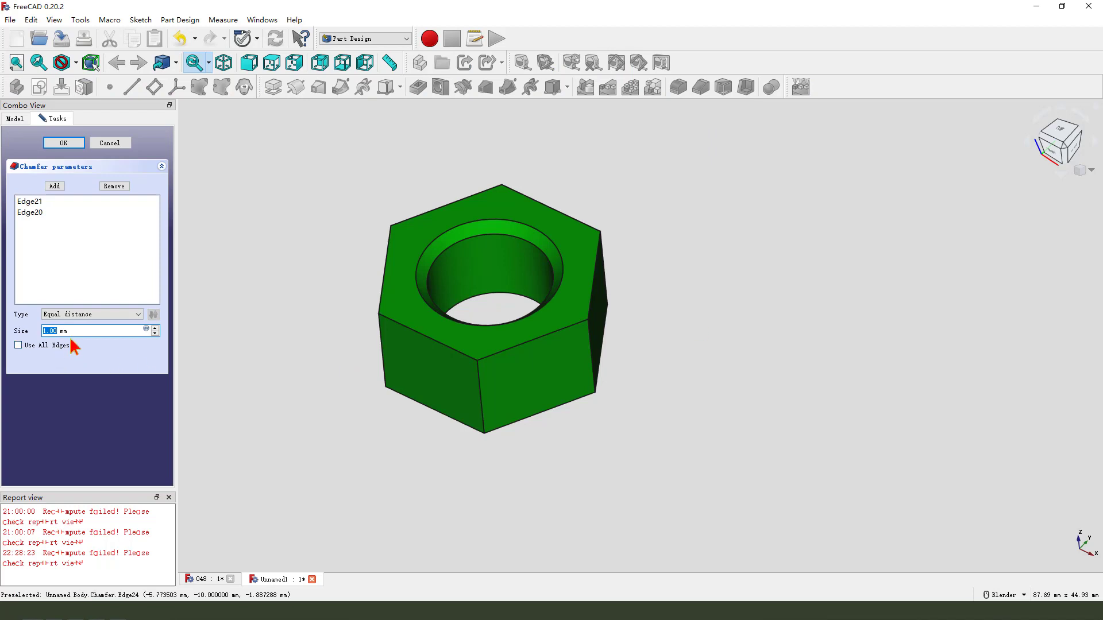
{"action": "mouse_move", "coordinate": [72, 306]}
{"action": "left_mouse_down"}
{"action": "mouse_move", "coordinate": [71, 330]}
{"action": "mouse_move", "coordinate": [57, 322]}
{"action": "left_mouse_up"}
{"action": "left_click_drag", "start_coordinate": [85, 334], "coordinate": [444, 269]}
{"action": "key", "text": "Escape"}
{"action": "left_click", "coordinate": [64, 143]}
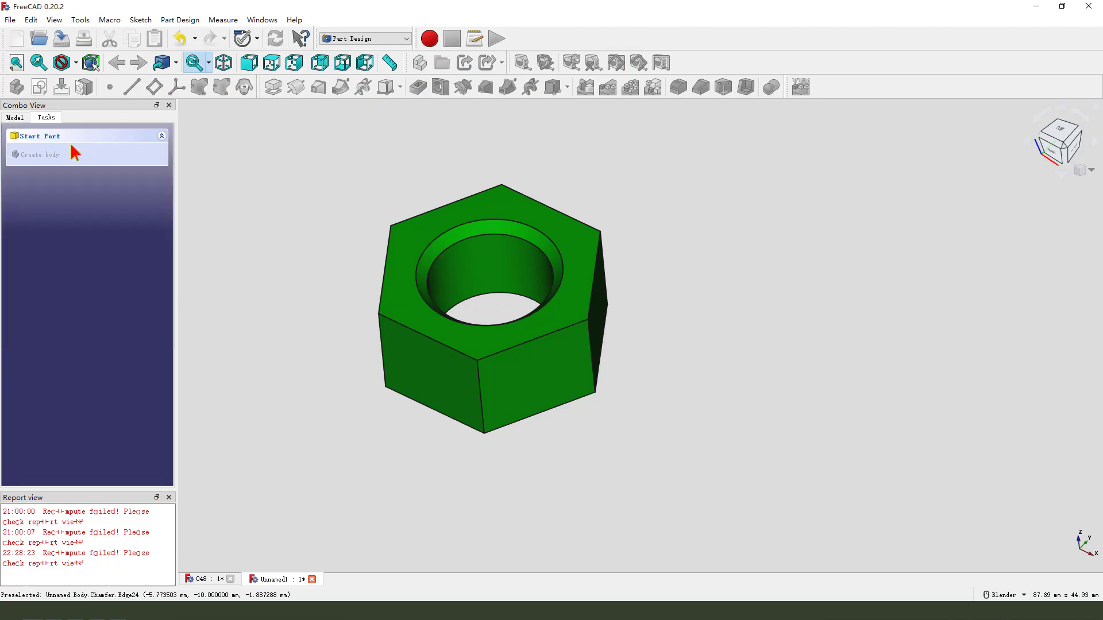
{"action": "middle_click_drag", "start_coordinate": [544, 401], "coordinate": [546, 380]}
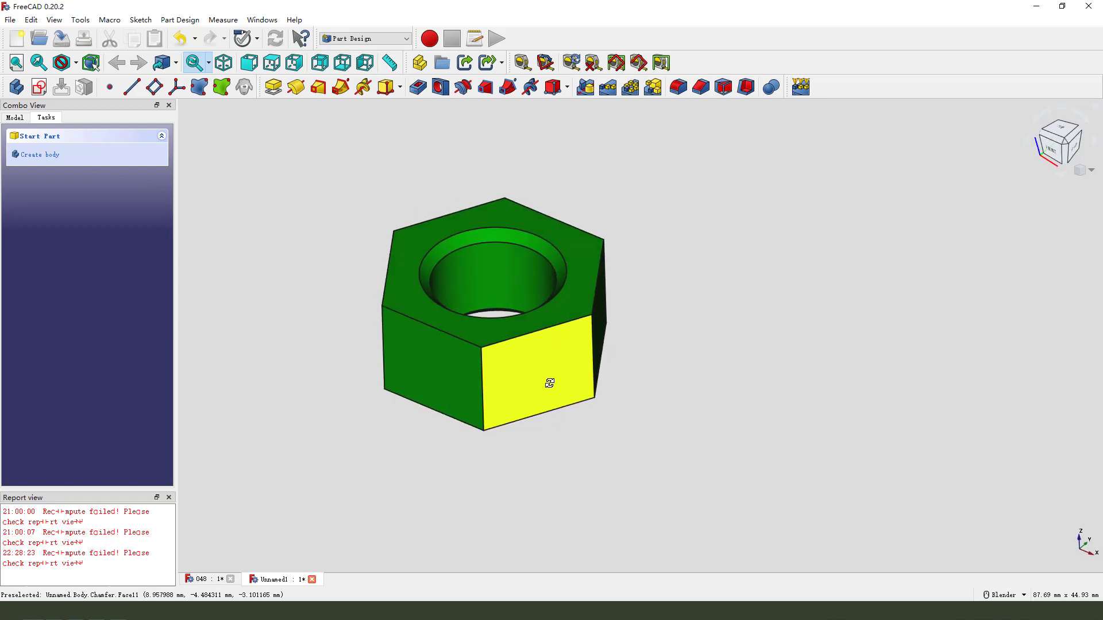
{"action": "left_click_drag", "start_coordinate": [662, 225], "coordinate": [604, 240]}
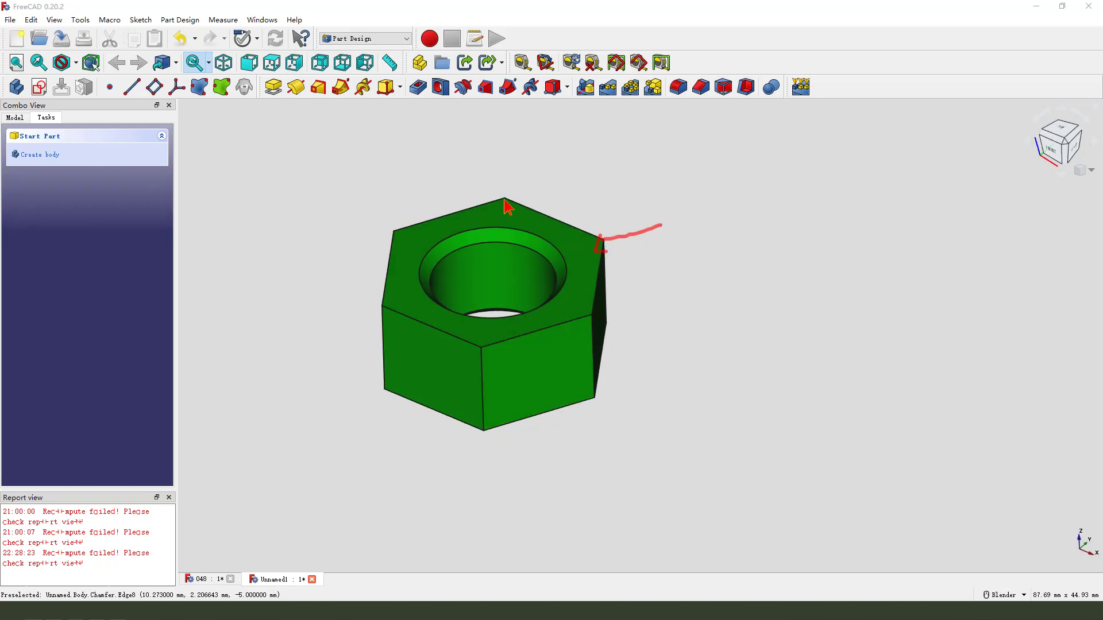
{"action": "left_click_drag", "start_coordinate": [521, 211], "coordinate": [594, 272]}
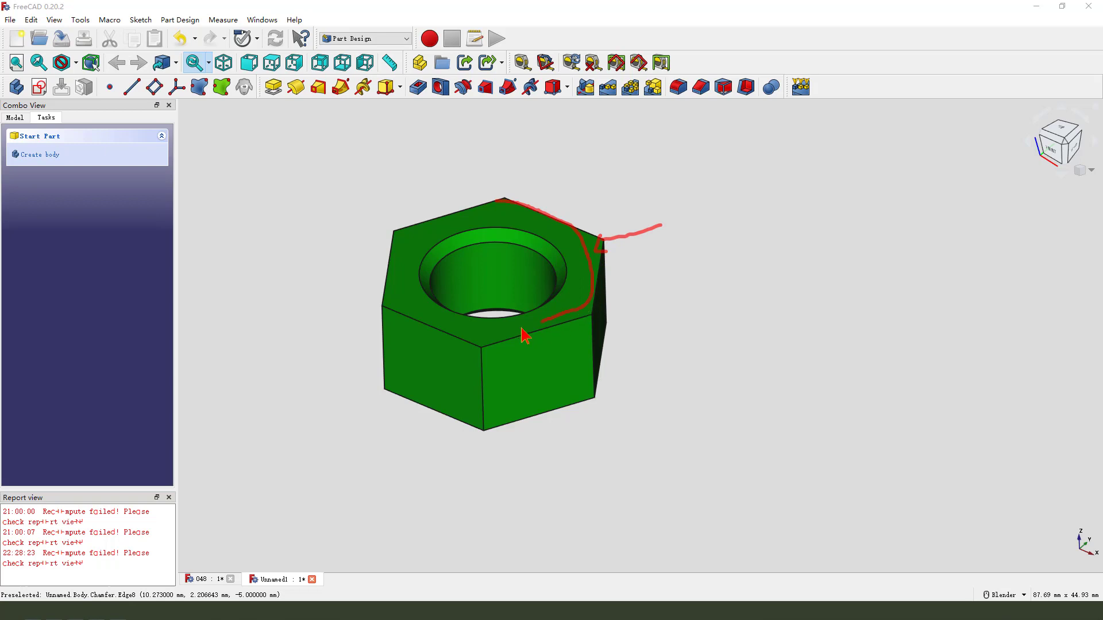
{"action": "left_click_drag", "start_coordinate": [389, 287], "coordinate": [406, 229]}
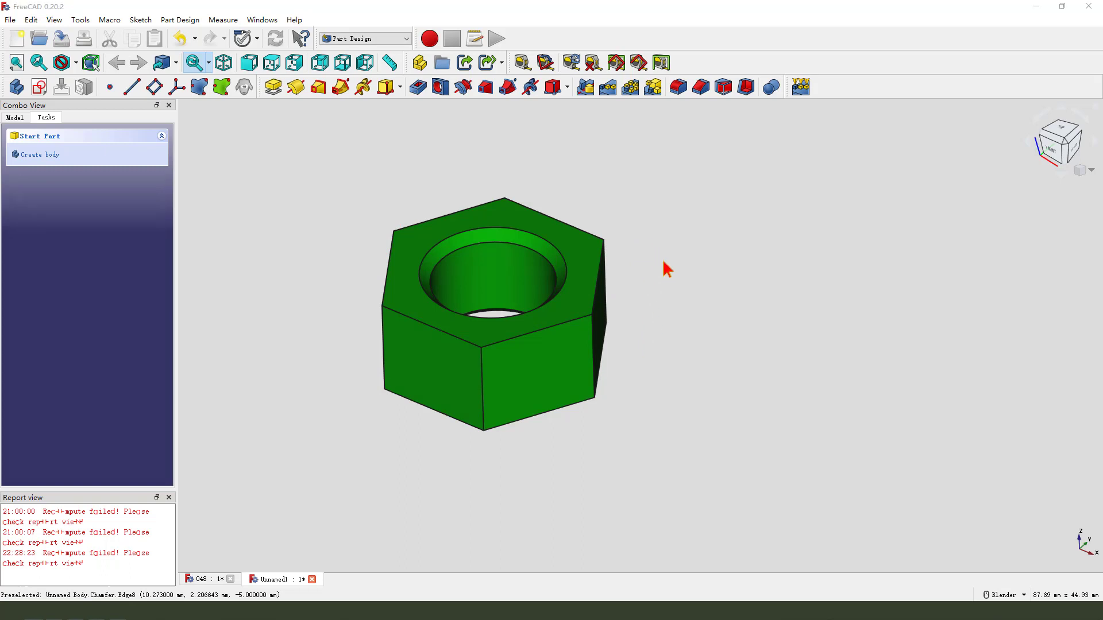
{"action": "mouse_move", "coordinate": [654, 242]}
{"action": "left_mouse_down"}
{"action": "mouse_move", "coordinate": [721, 240]}
{"action": "mouse_move", "coordinate": [668, 288]}
{"action": "left_mouse_up"}
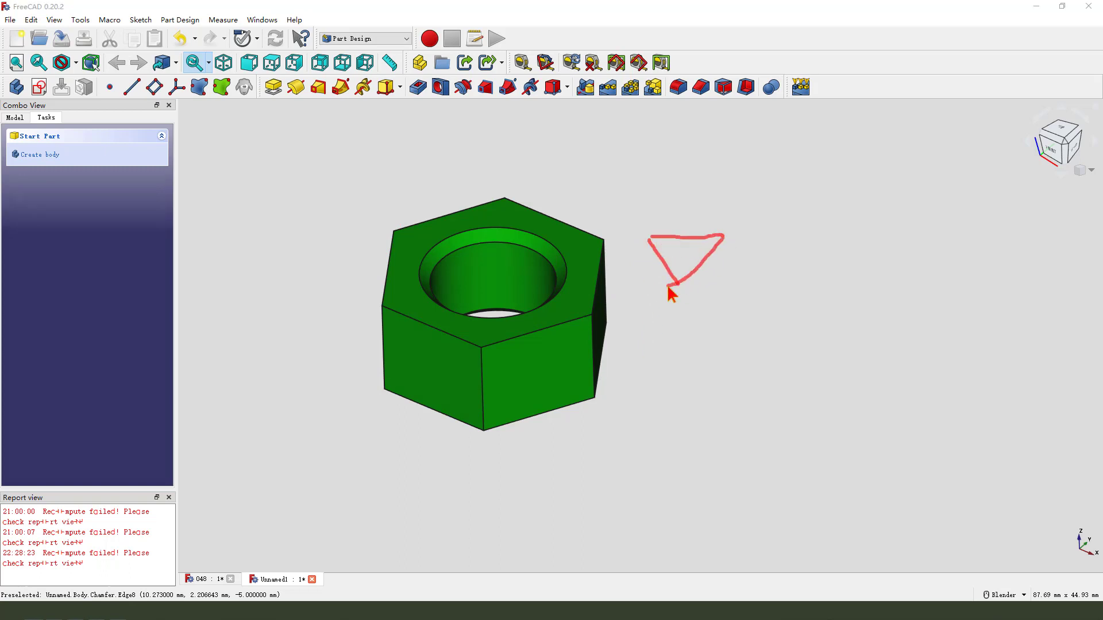
{"action": "mouse_move", "coordinate": [587, 183]}
{"action": "left_mouse_down"}
{"action": "mouse_move", "coordinate": [617, 199]}
{"action": "mouse_move", "coordinate": [613, 227]}
{"action": "left_mouse_up"}
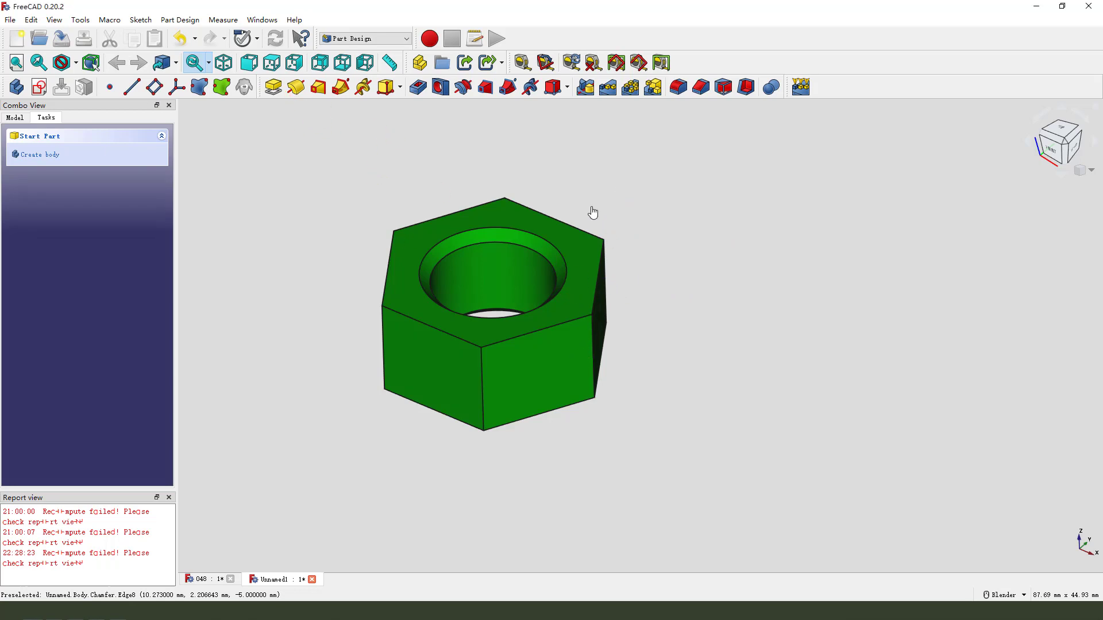
{"action": "left_click_drag", "start_coordinate": [655, 199], "coordinate": [598, 238]}
{"action": "middle_click_drag", "start_coordinate": [662, 345], "coordinate": [622, 357]}
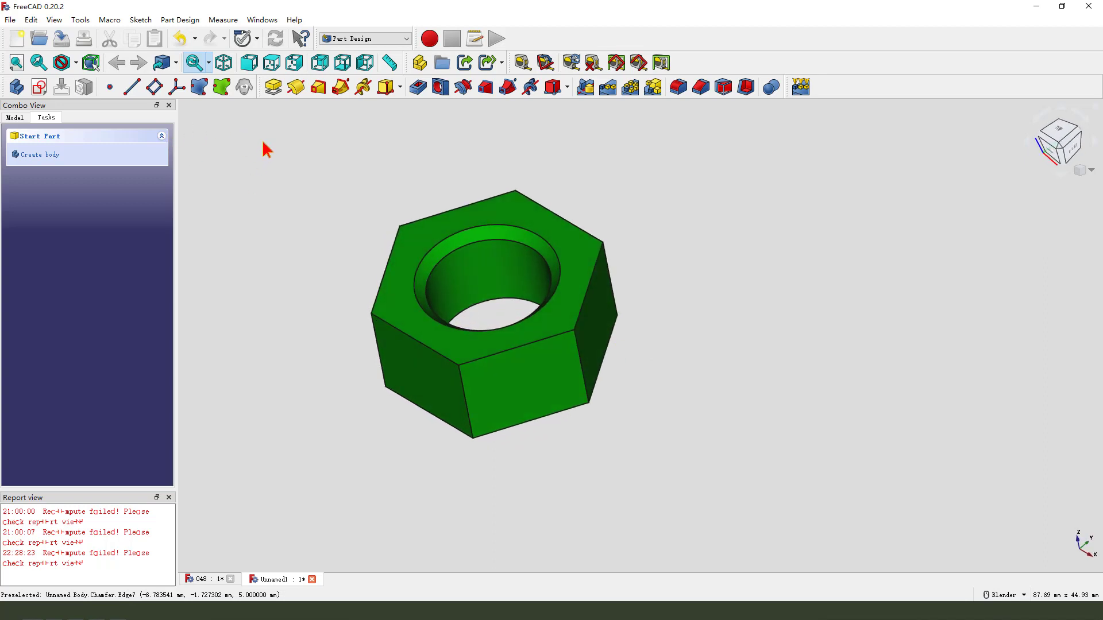
{"action": "mouse_move", "coordinate": [363, 290]}
{"action": "middle_mouse_down"}
{"action": "mouse_move", "coordinate": [391, 288]}
{"action": "mouse_move", "coordinate": [371, 285]}
{"action": "middle_mouse_up"}
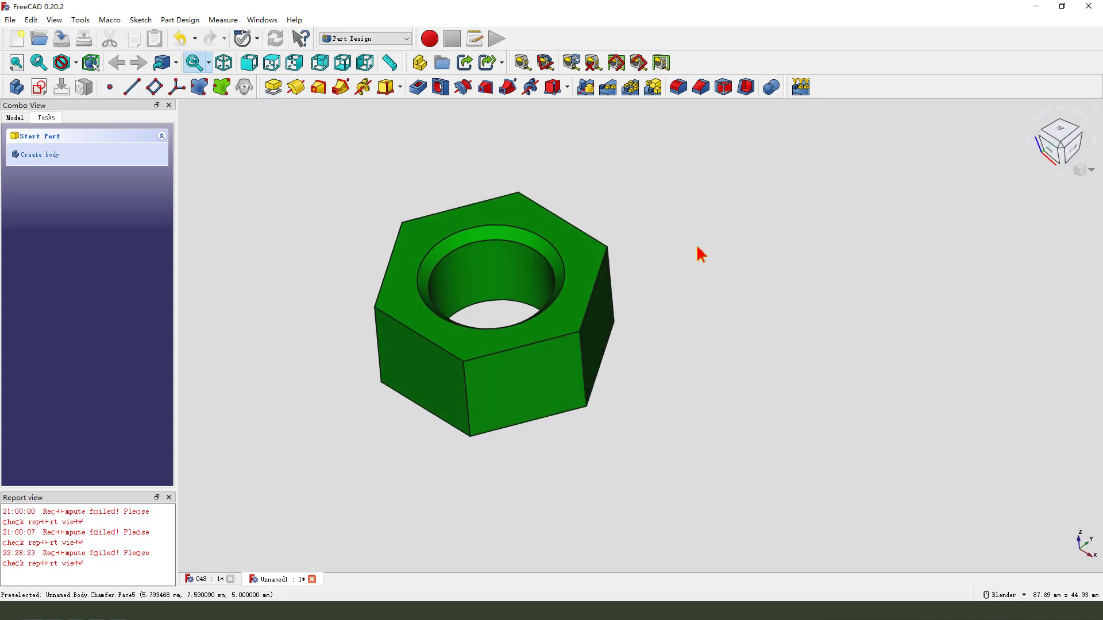
{"action": "mouse_move", "coordinate": [659, 188]}
{"action": "left_mouse_down"}
{"action": "mouse_move", "coordinate": [620, 223]}
{"action": "mouse_move", "coordinate": [625, 251]}
{"action": "left_mouse_up"}
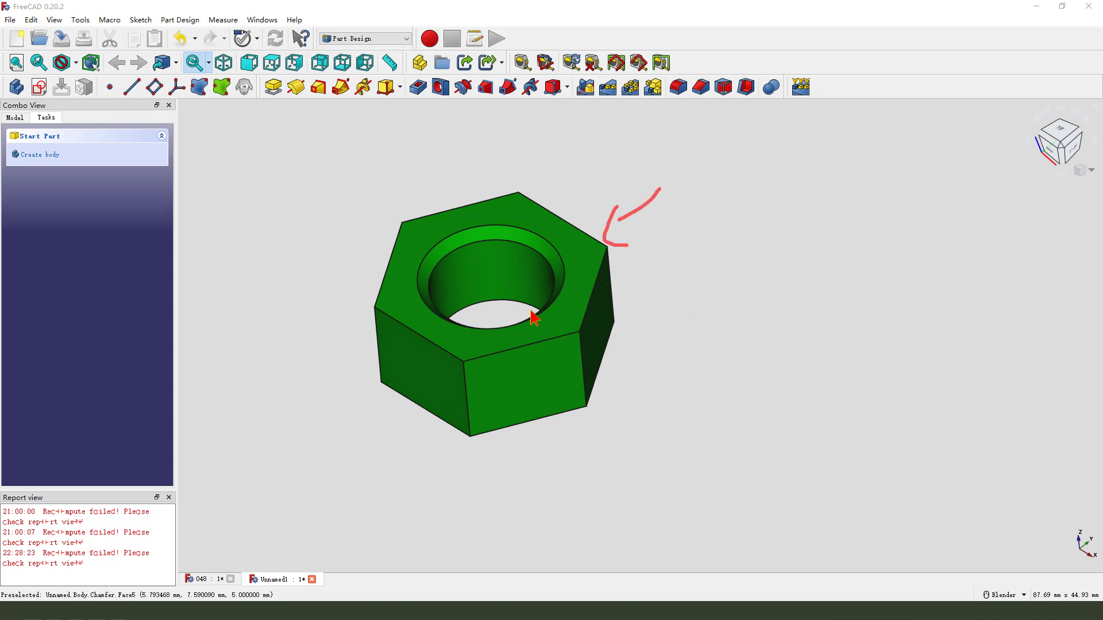
{"action": "mouse_move", "coordinate": [431, 313]}
{"action": "middle_mouse_down"}
{"action": "mouse_move", "coordinate": [418, 320]}
{"action": "mouse_move", "coordinate": [442, 306]}
{"action": "middle_mouse_up"}
{"action": "mouse_move", "coordinate": [302, 171]}
{"action": "left_mouse_down"}
{"action": "mouse_move", "coordinate": [290, 112]}
{"action": "mouse_move", "coordinate": [280, 111]}
{"action": "left_mouse_up"}
{"action": "left_click_drag", "start_coordinate": [294, 106], "coordinate": [329, 127]}
{"action": "mouse_move", "coordinate": [362, 218]}
{"action": "left_mouse_down"}
{"action": "mouse_move", "coordinate": [402, 240]}
{"action": "mouse_move", "coordinate": [394, 252]}
{"action": "left_mouse_up"}
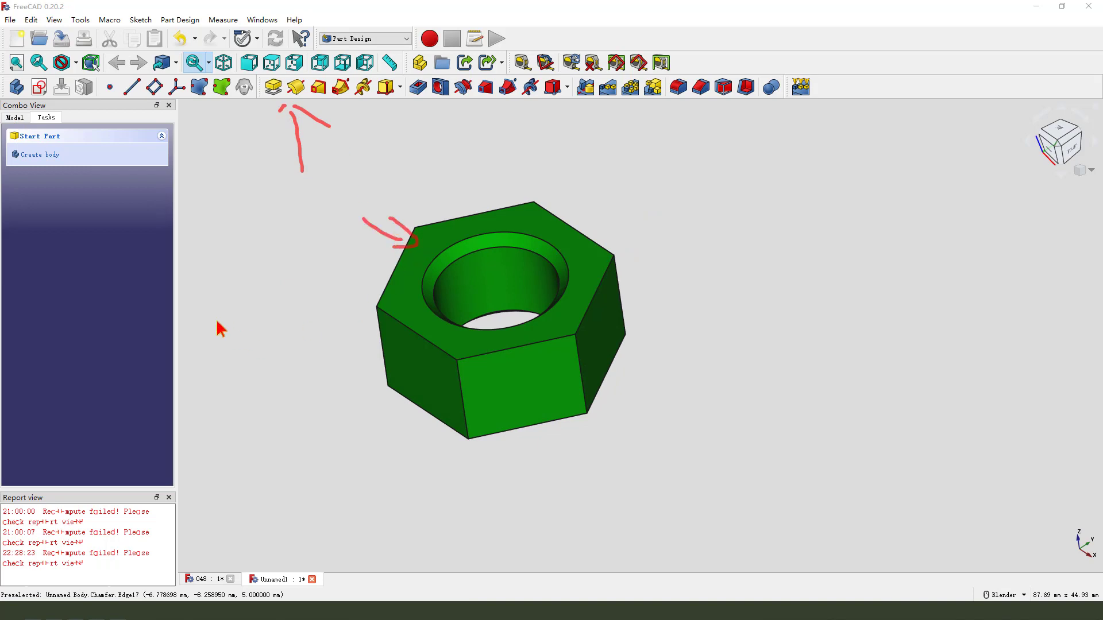
- Create a sketch on the nut's upper hexagonal face and link one horizontal hexagon edge as external geometry
{"action": "left_click", "coordinate": [15, 118]}
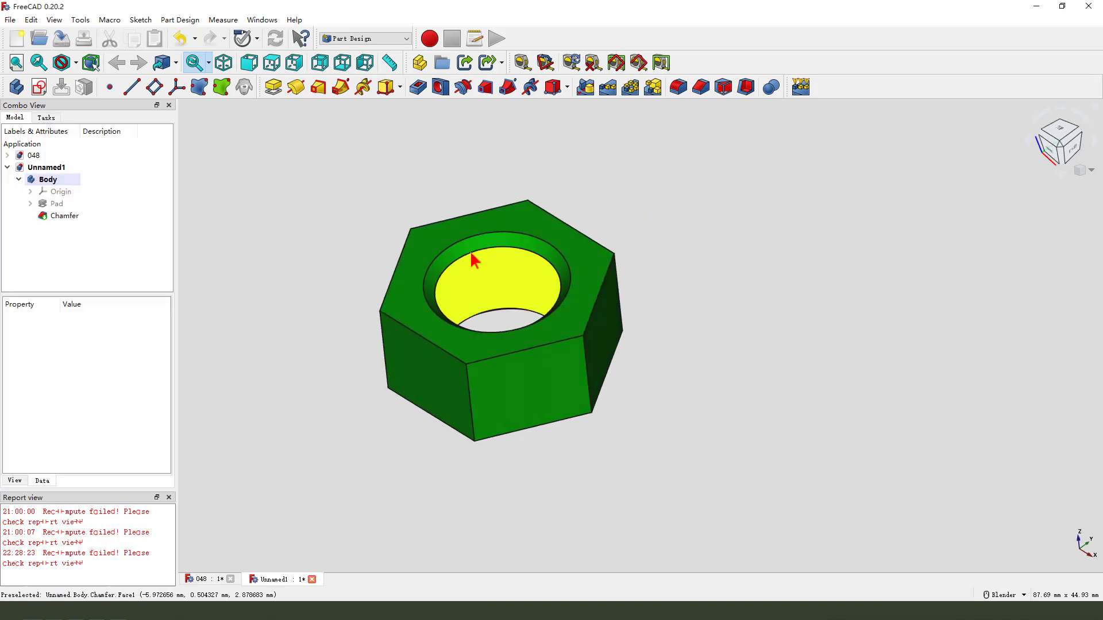
{"action": "left_click", "coordinate": [530, 206]}
{"action": "mouse_move", "coordinate": [613, 162]}
{"action": "left_mouse_down"}
{"action": "mouse_move", "coordinate": [559, 217]}
{"action": "mouse_move", "coordinate": [567, 227]}
{"action": "left_mouse_up"}
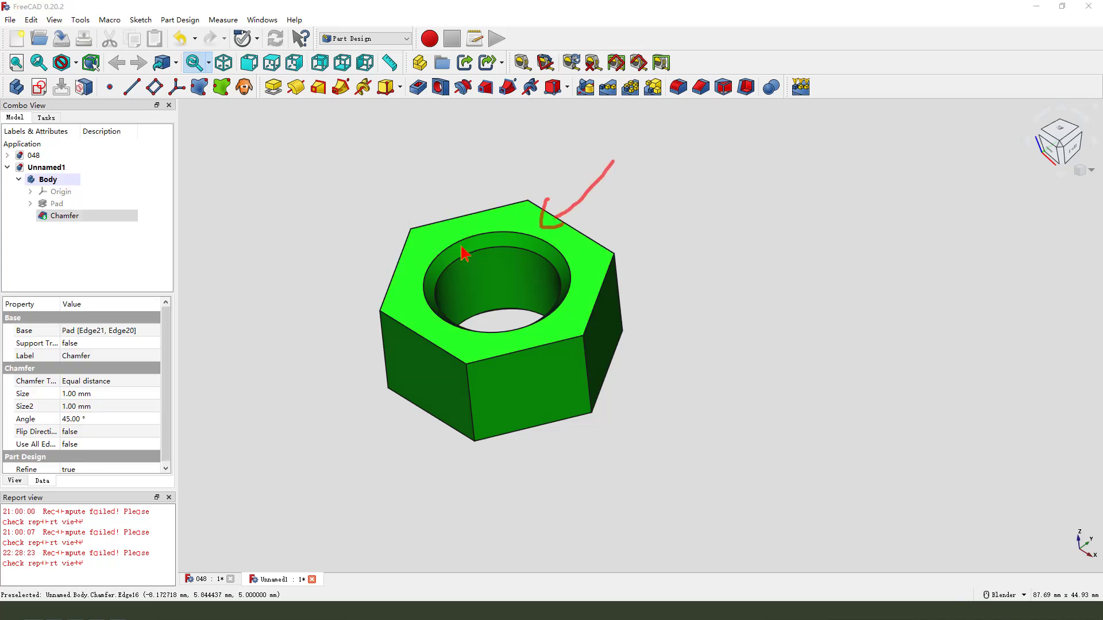
{"action": "left_click", "coordinate": [39, 87]}
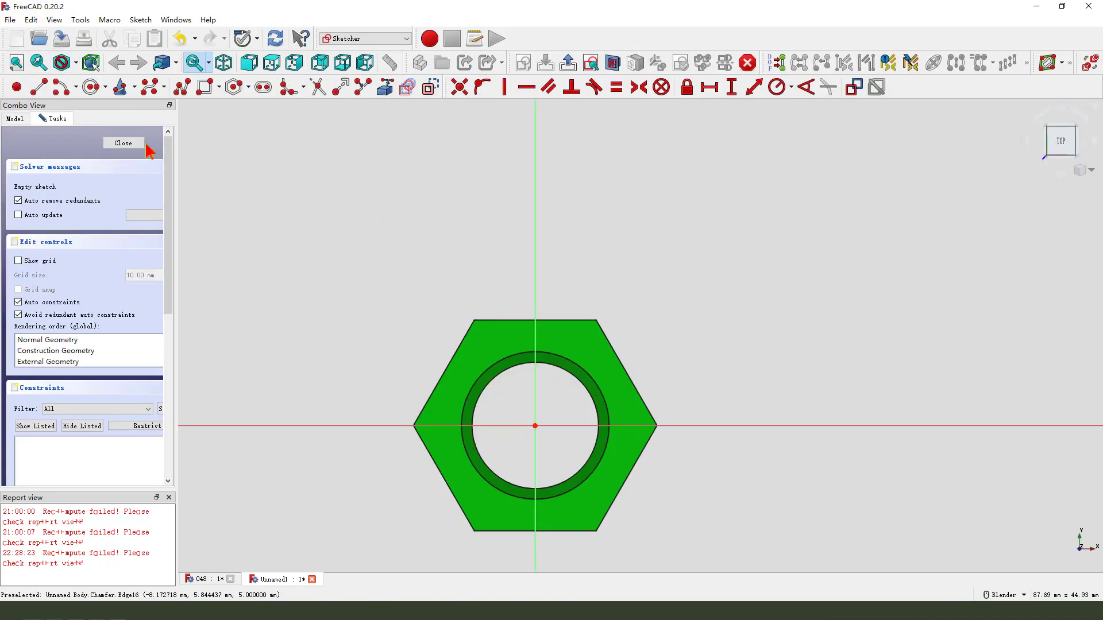
{"action": "scroll", "coordinate": [596, 396], "scroll_direction": "up", "scroll_amount": 2}
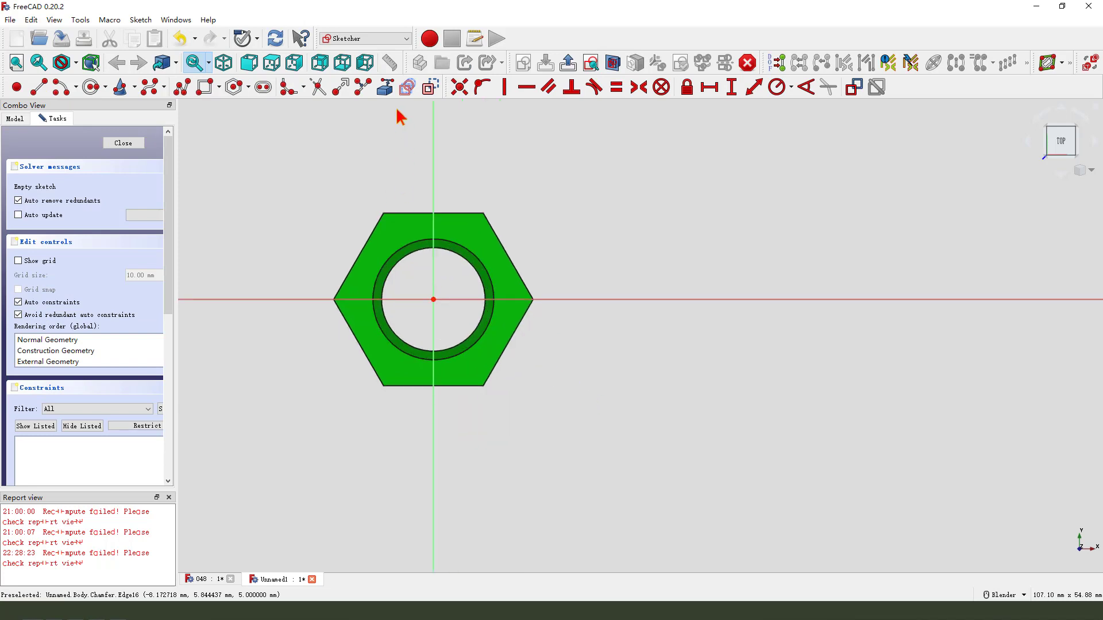
{"action": "left_click", "coordinate": [386, 91]}
{"action": "left_click", "coordinate": [464, 214]}
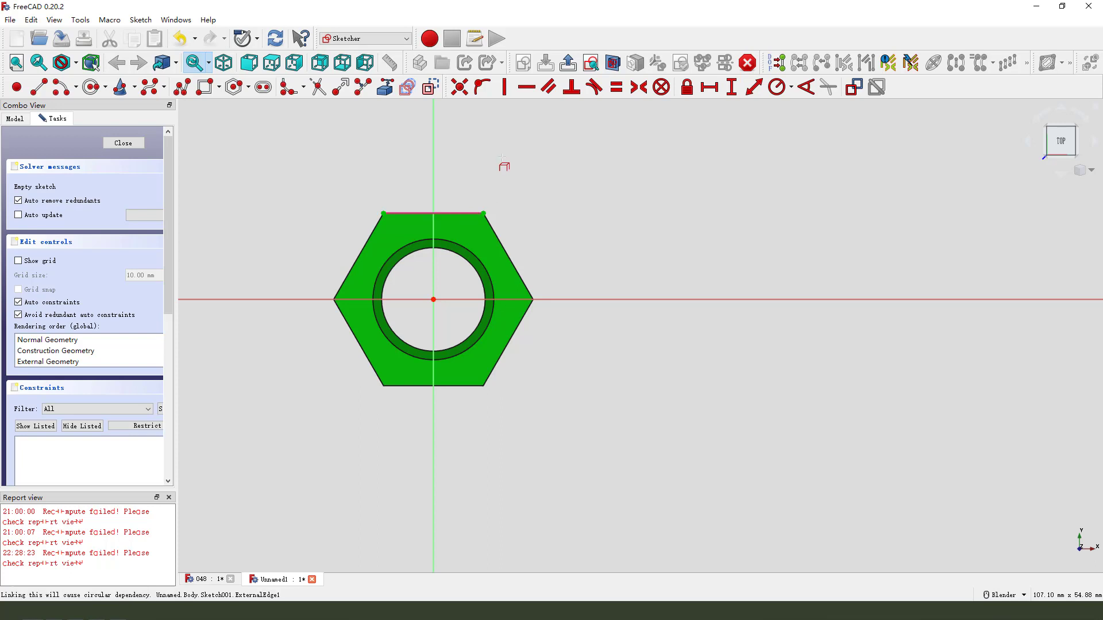
- Draw a circle centred on the origin and constrain it tangent to the linked hexagon edge
{"action": "left_click", "coordinate": [93, 91]}
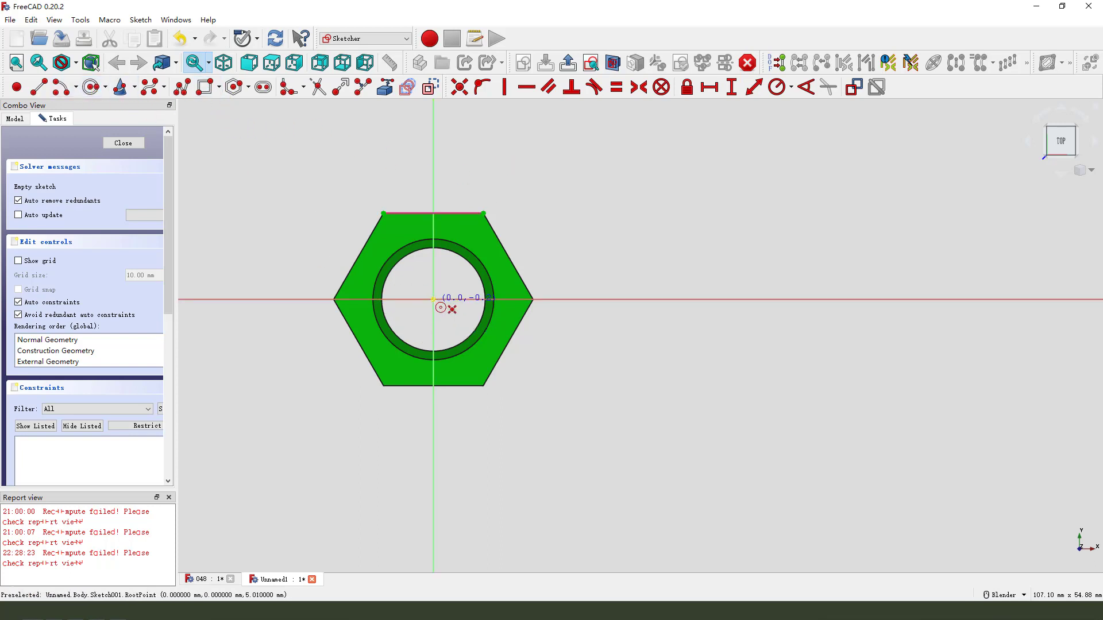
{"action": "left_click", "coordinate": [434, 300]}
{"action": "left_click", "coordinate": [464, 230]}
{"action": "scroll", "coordinate": [441, 231], "scroll_direction": "up", "scroll_amount": 2}
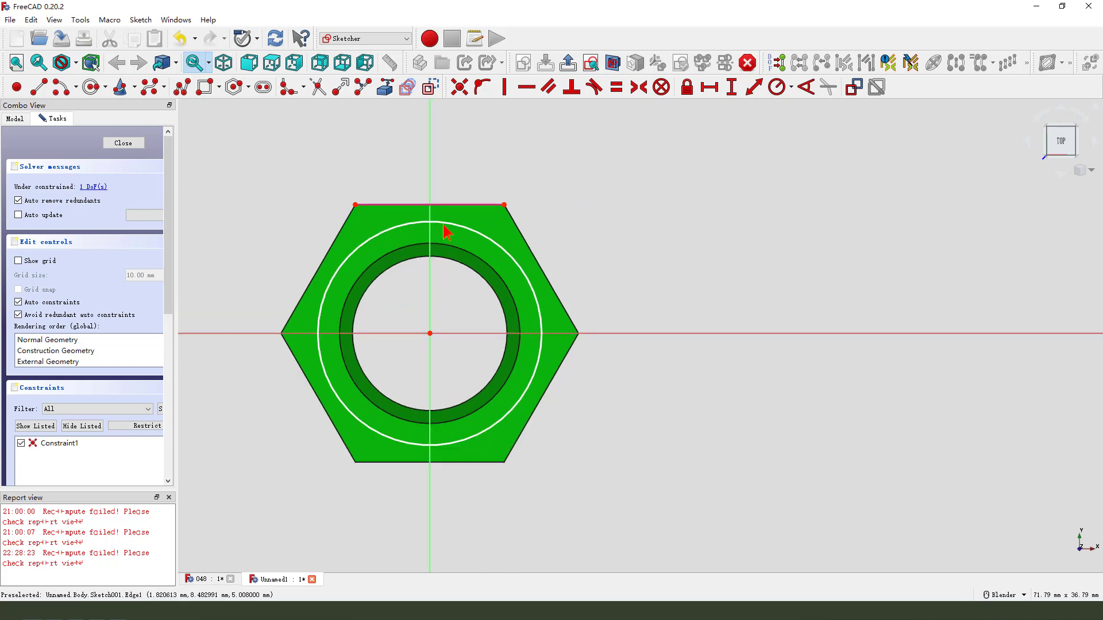
{"action": "left_click", "coordinate": [443, 224]}
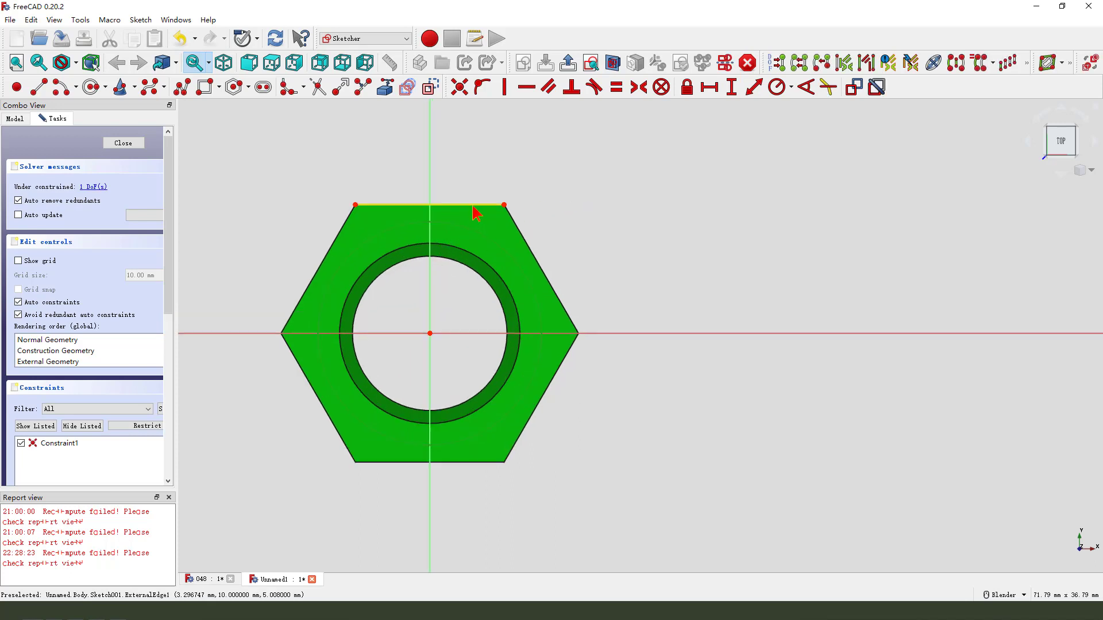
{"action": "left_click", "coordinate": [474, 211]}
{"action": "left_click", "coordinate": [594, 87]}
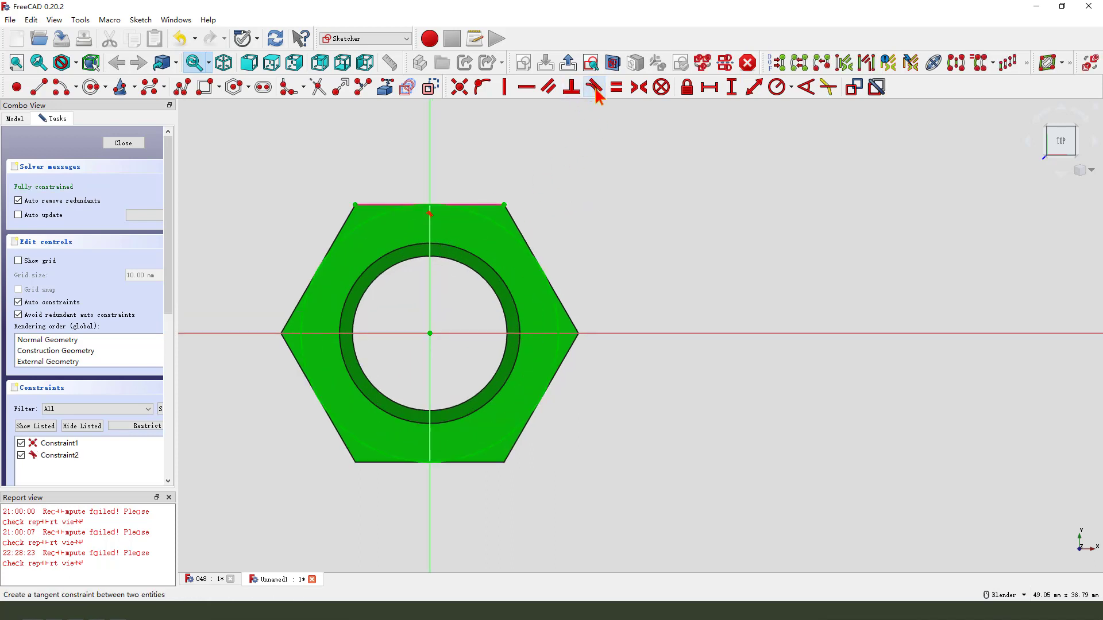
{"action": "scroll", "coordinate": [522, 253], "scroll_direction": "down", "scroll_amount": 1}
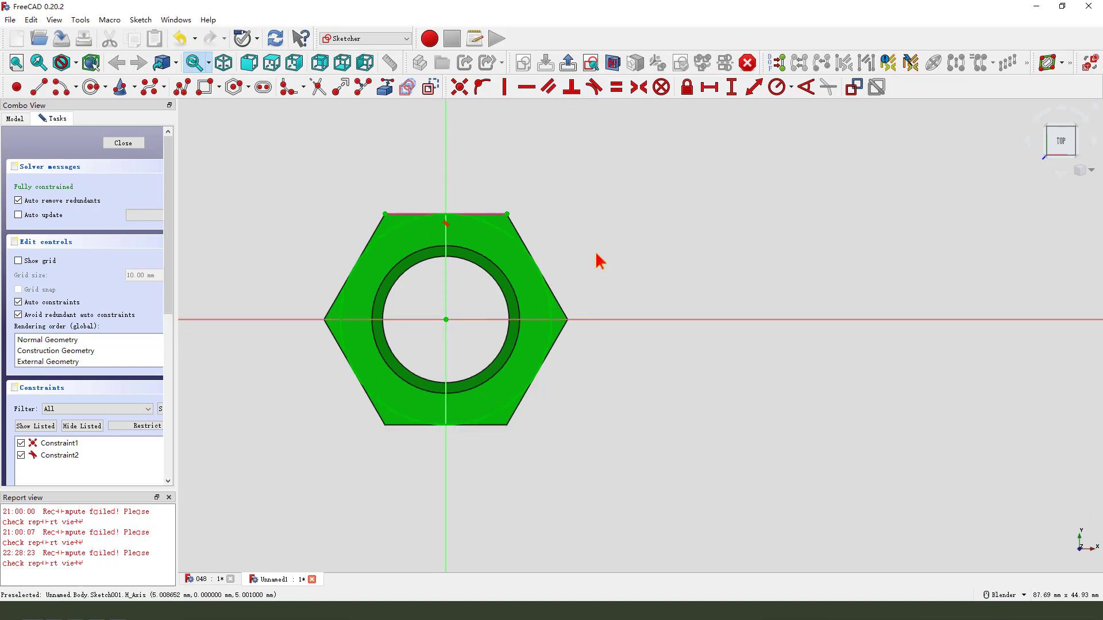
- Draw a larger circle around the hexagon centred on the origin, constrain its radius to 19.55 mm and finish the sketch
{"action": "left_click", "coordinate": [91, 87]}
{"action": "left_click", "coordinate": [446, 319]}
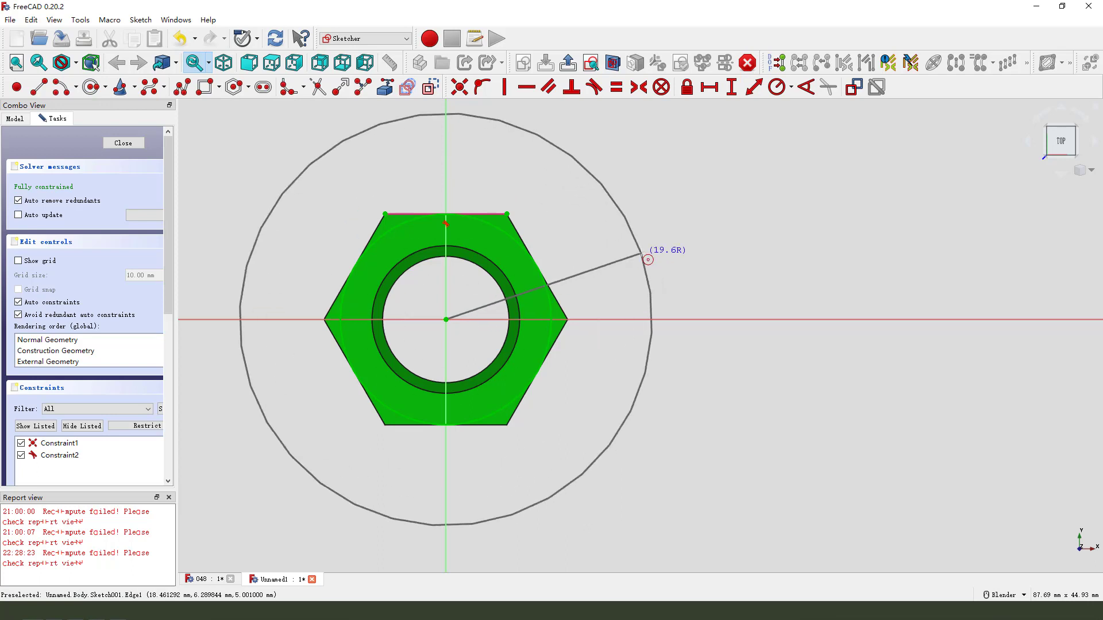
{"action": "left_click", "coordinate": [639, 249]}
{"action": "left_click", "coordinate": [632, 227]}
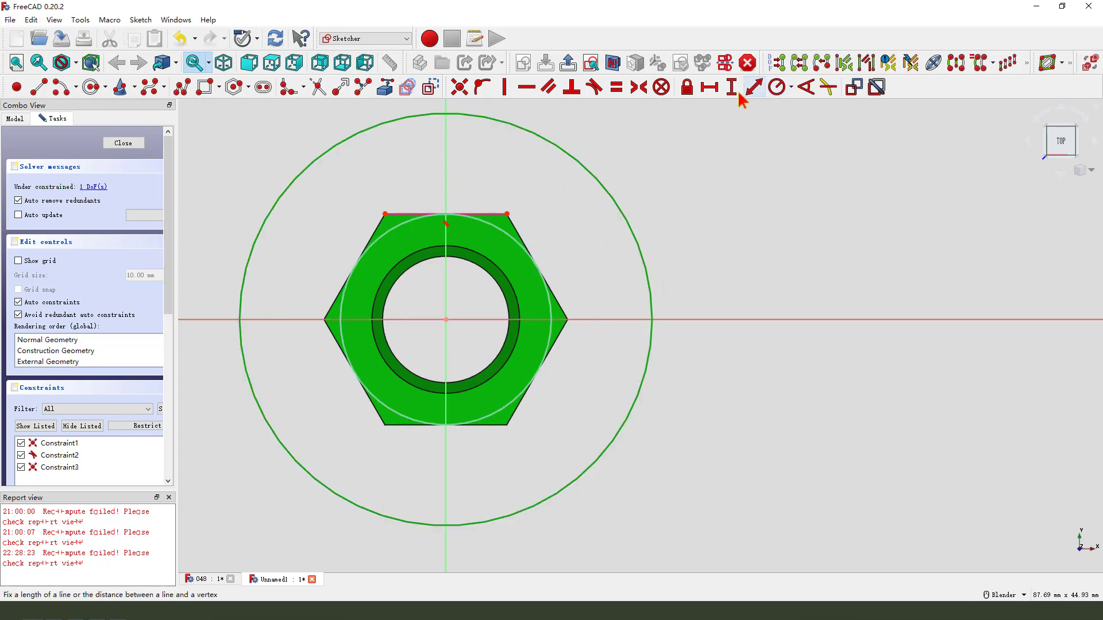
{"action": "left_click", "coordinate": [777, 87]}
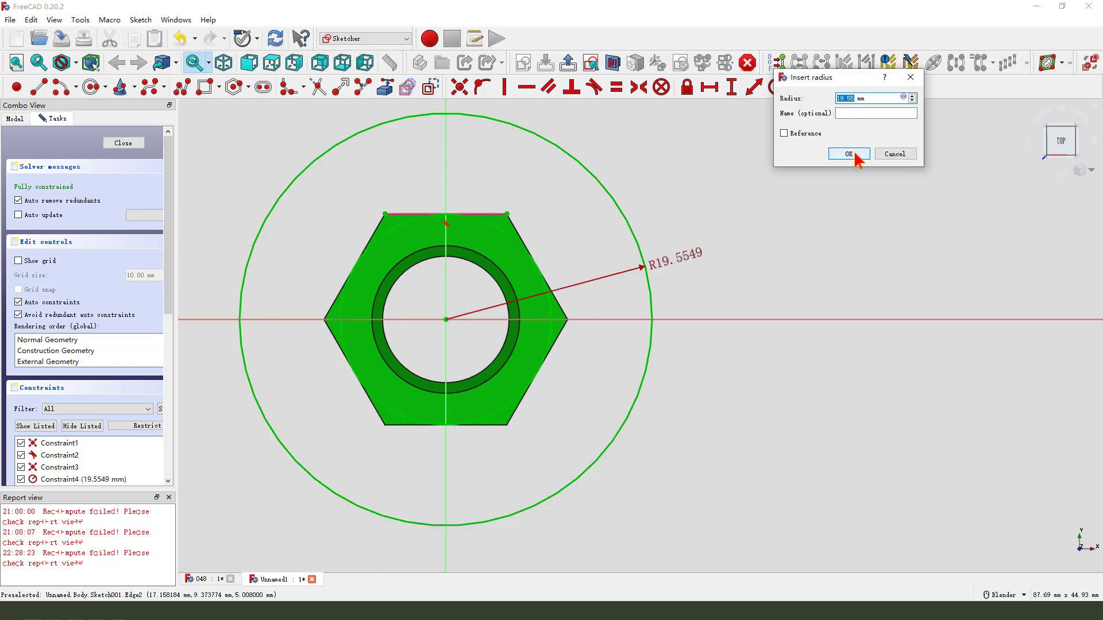
{"action": "left_click", "coordinate": [849, 154]}
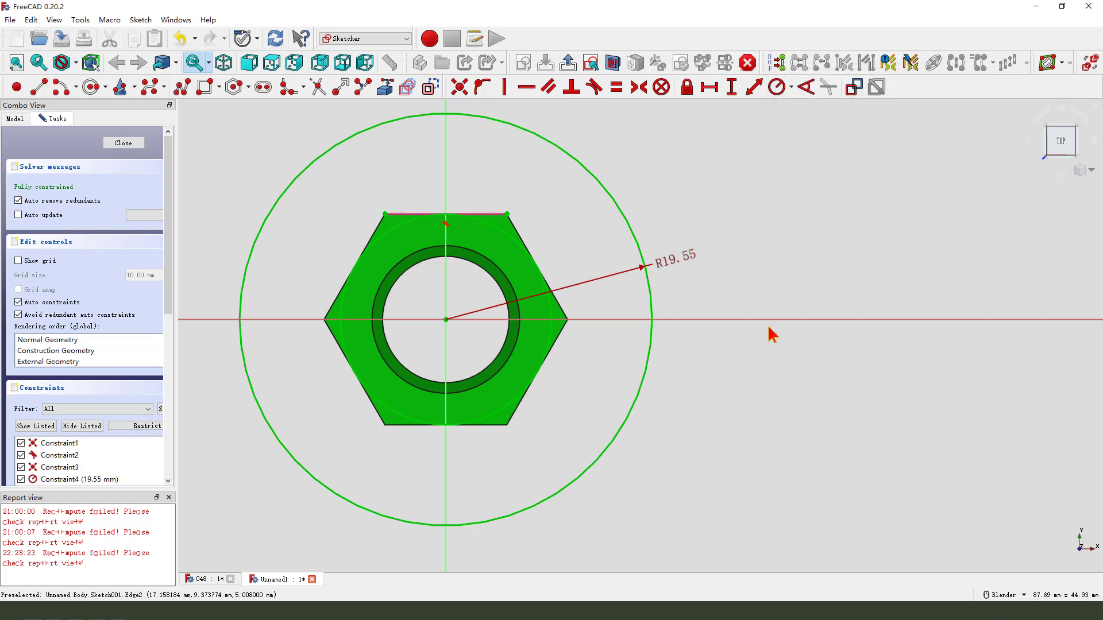
{"action": "left_click", "coordinate": [568, 62]}
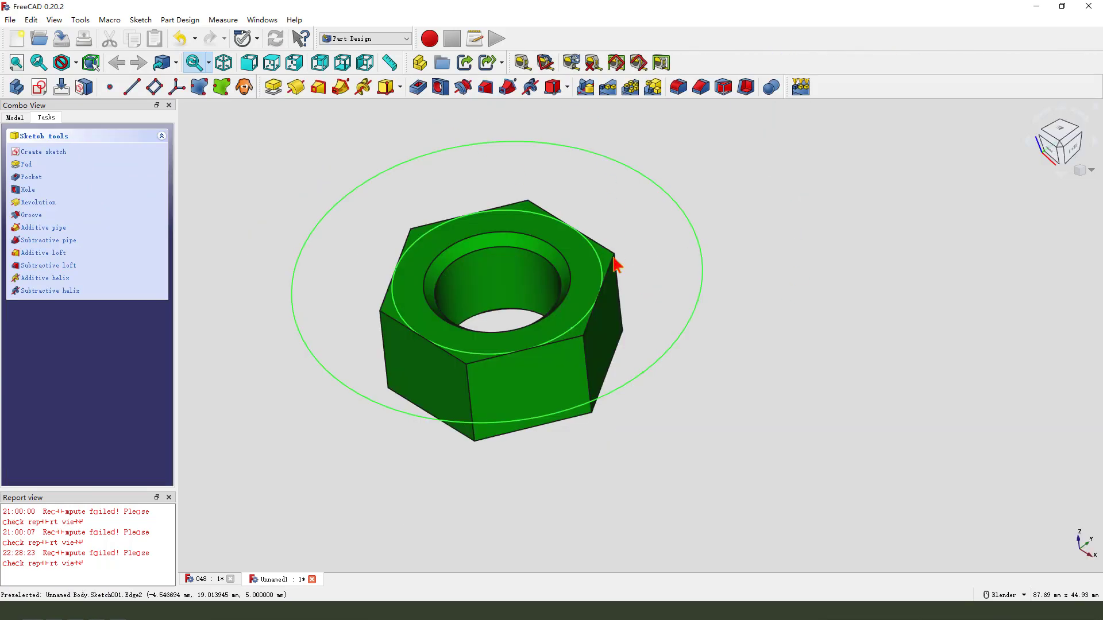
{"action": "middle_click_drag", "start_coordinate": [691, 339], "coordinate": [677, 328]}
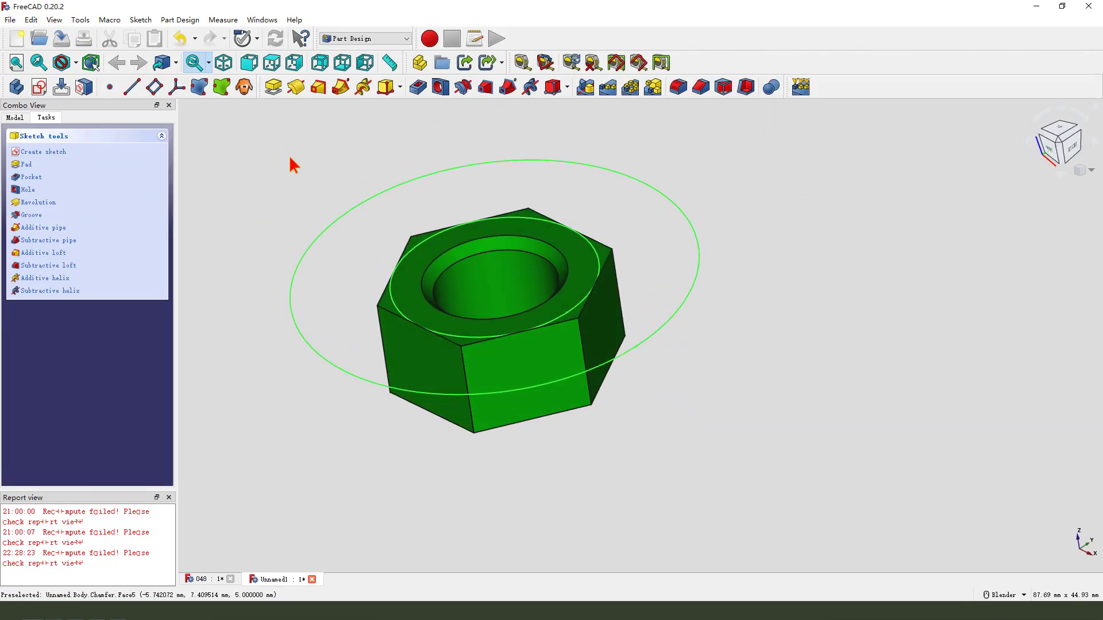
{"action": "right_click_drag", "start_coordinate": [289, 162], "coordinate": [276, 102]}
{"action": "left_click_drag", "start_coordinate": [286, 107], "coordinate": [305, 118]}
{"action": "left_click_drag", "start_coordinate": [261, 77], "coordinate": [260, 89]}
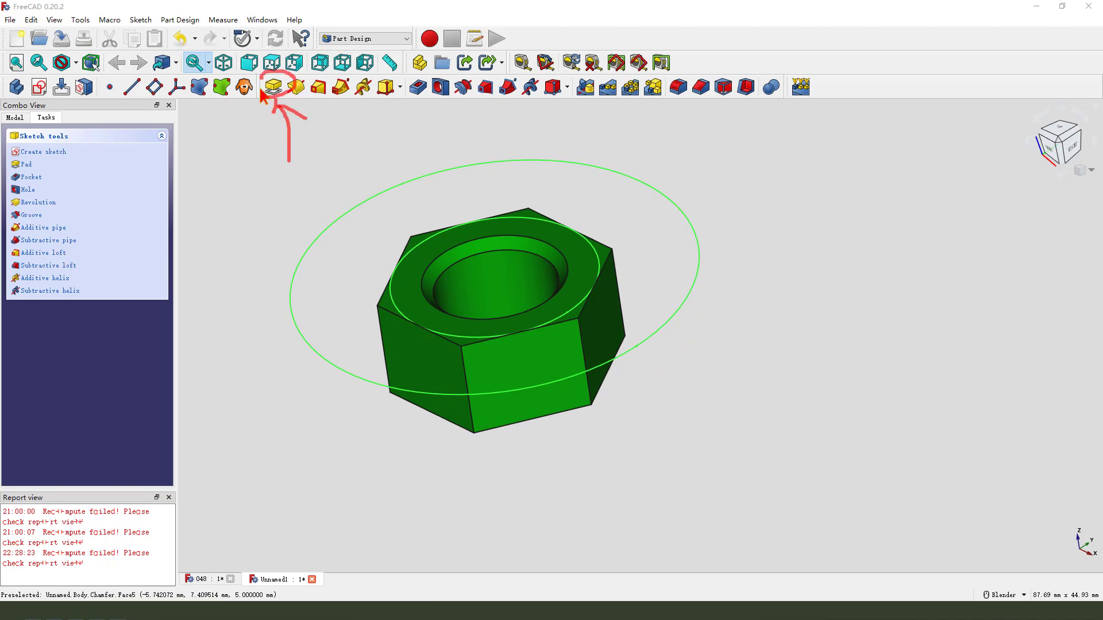
{"action": "left_click", "coordinate": [273, 87]}
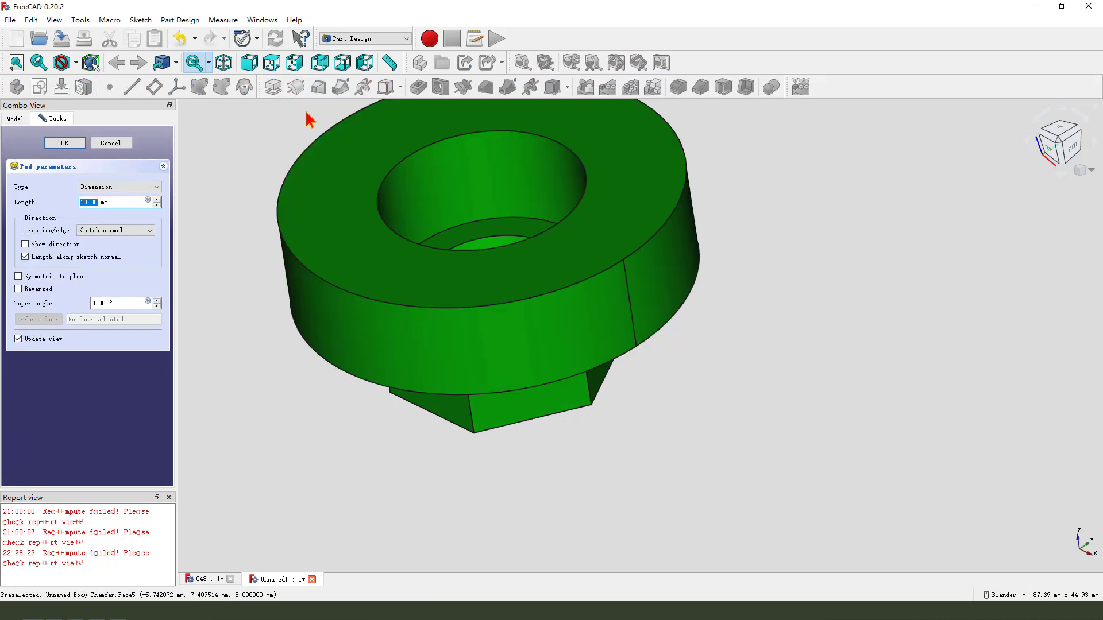
{"action": "left_click", "coordinate": [115, 144]}
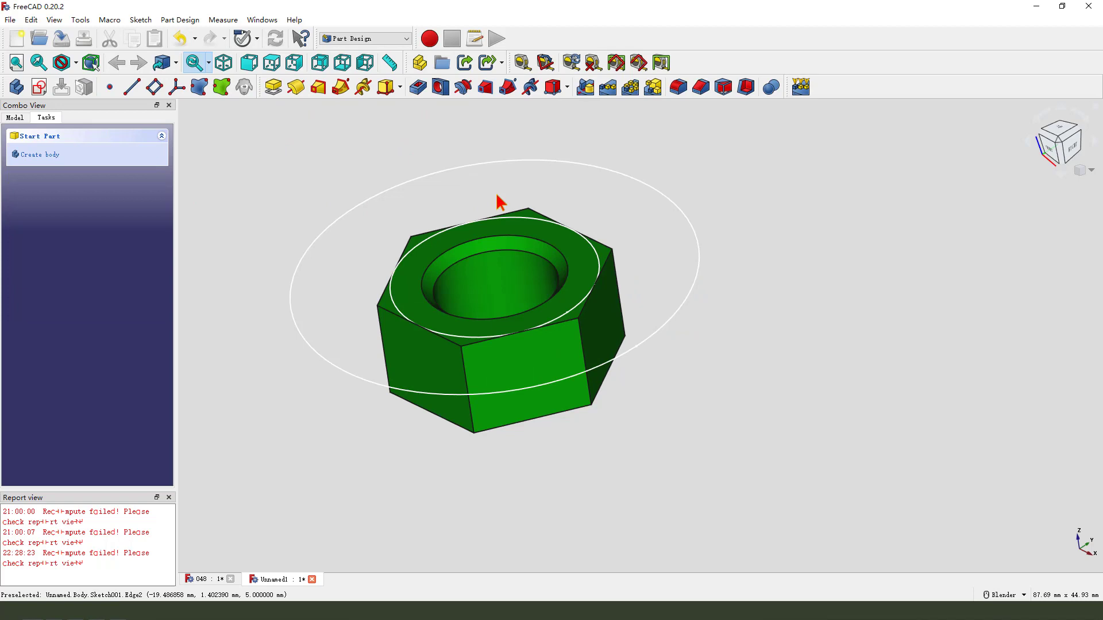
- Pocket the two-circle sketch to a length of 5 mm with a taper angle of 45°
{"action": "left_click", "coordinate": [417, 86]}
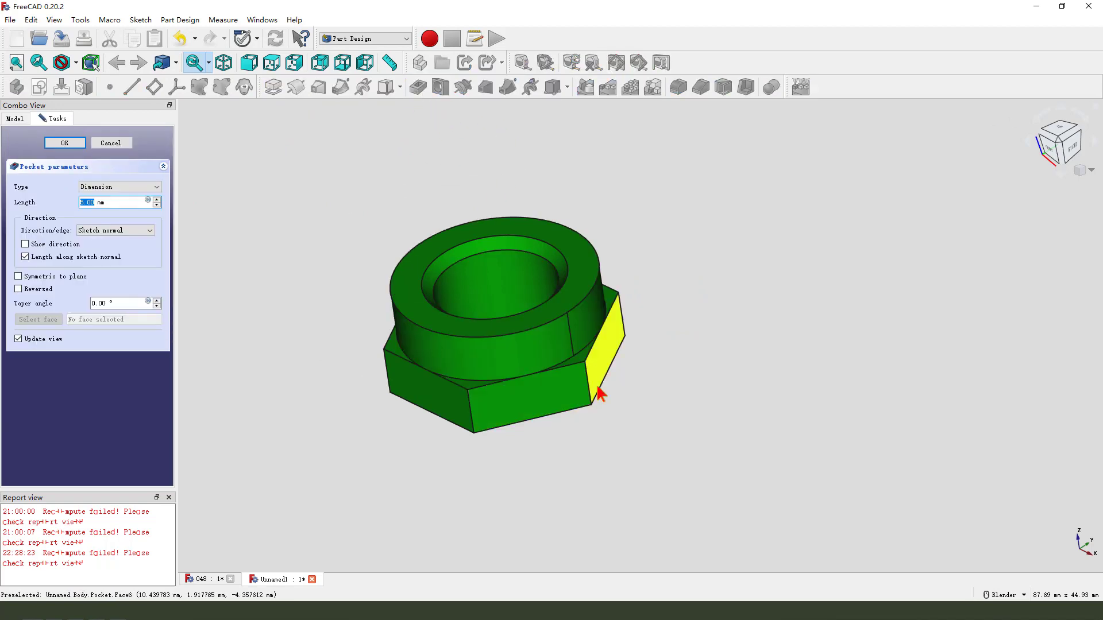
{"action": "middle_click_drag", "start_coordinate": [597, 387], "coordinate": [589, 368]}
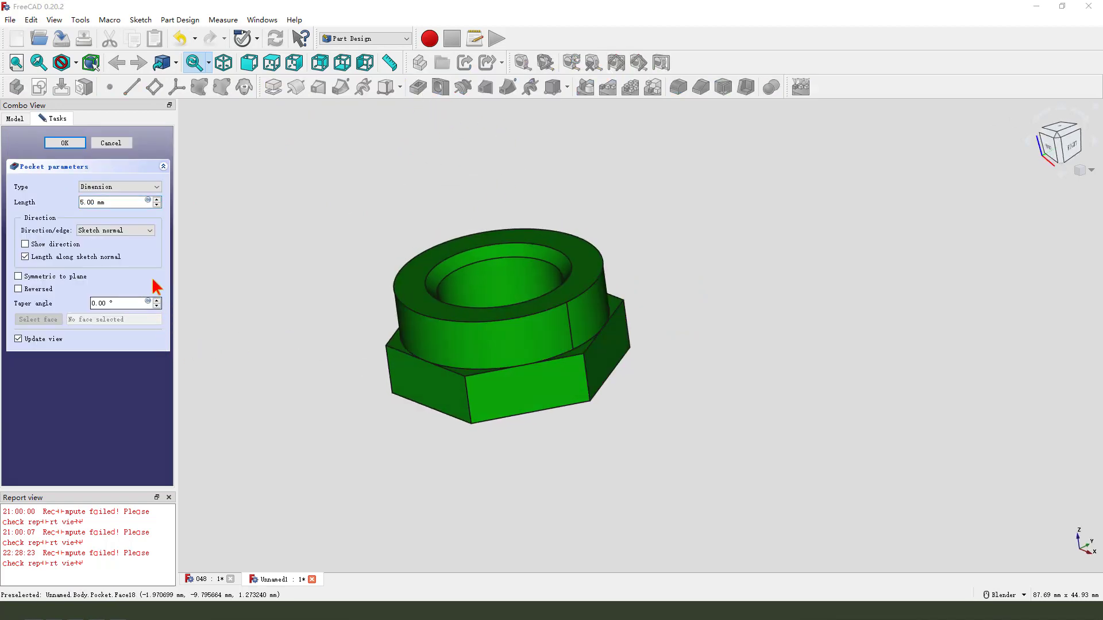
{"action": "mouse_move", "coordinate": [152, 278]}
{"action": "left_mouse_down"}
{"action": "mouse_move", "coordinate": [156, 302]}
{"action": "mouse_move", "coordinate": [110, 283]}
{"action": "left_mouse_up"}
{"action": "mouse_move", "coordinate": [184, 236]}
{"action": "left_mouse_down"}
{"action": "mouse_move", "coordinate": [95, 300]}
{"action": "mouse_move", "coordinate": [98, 289]}
{"action": "left_mouse_up"}
{"action": "left_click_drag", "start_coordinate": [105, 296], "coordinate": [121, 293]}
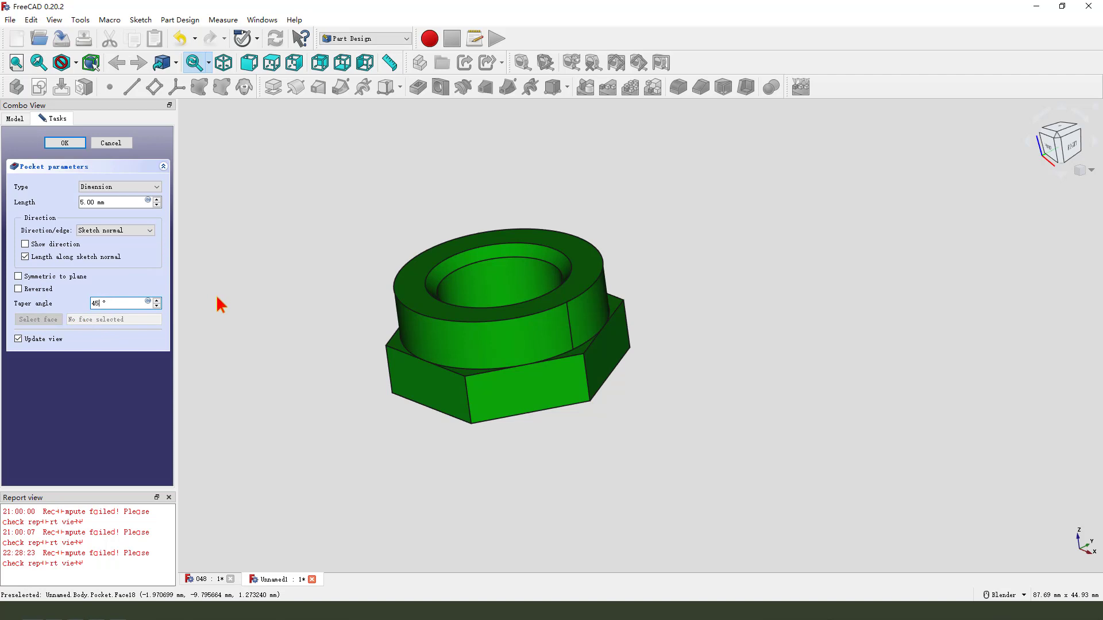
{"action": "mouse_move", "coordinate": [228, 304]}
{"action": "middle_mouse_down"}
{"action": "mouse_move", "coordinate": [455, 337]}
{"action": "mouse_move", "coordinate": [633, 246]}
{"action": "middle_mouse_up"}
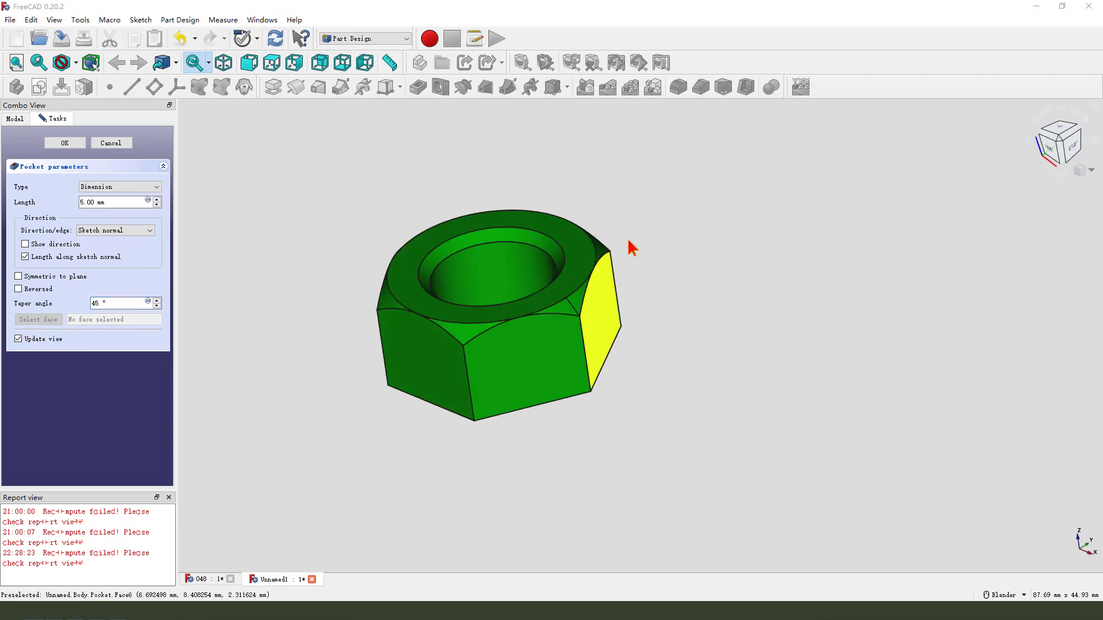
{"action": "left_click_drag", "start_coordinate": [663, 228], "coordinate": [640, 265]}
- Try a taper angle of 30° on the pocket
{"action": "key", "text": "Escape"}
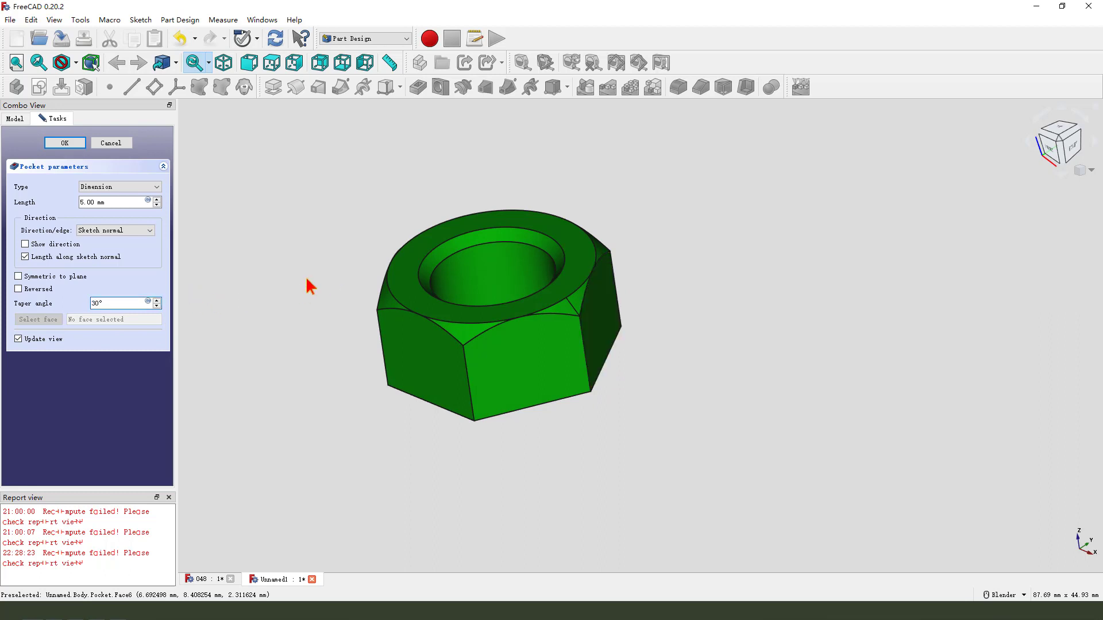
{"action": "left_click_drag", "start_coordinate": [744, 256], "coordinate": [617, 296]}
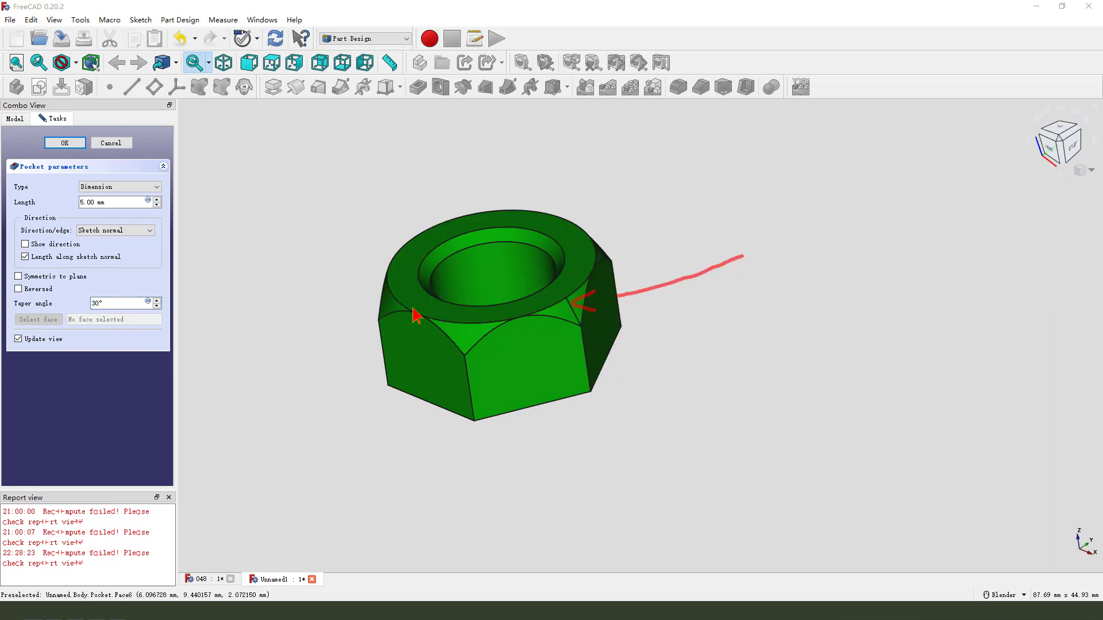
{"action": "key", "text": "Escape"}
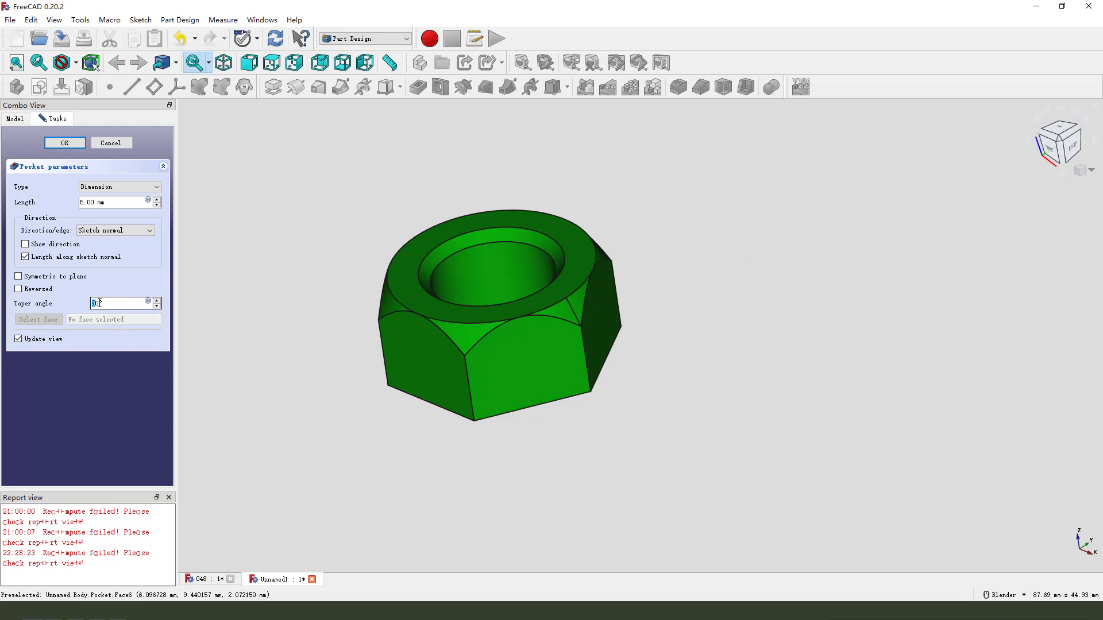
- Set the pocket's taper angle to 60°
{"action": "type", "text": "60"}
{"action": "middle_click_drag", "start_coordinate": [456, 302], "coordinate": [495, 286]}
{"action": "left_click_drag", "start_coordinate": [324, 274], "coordinate": [370, 289]}
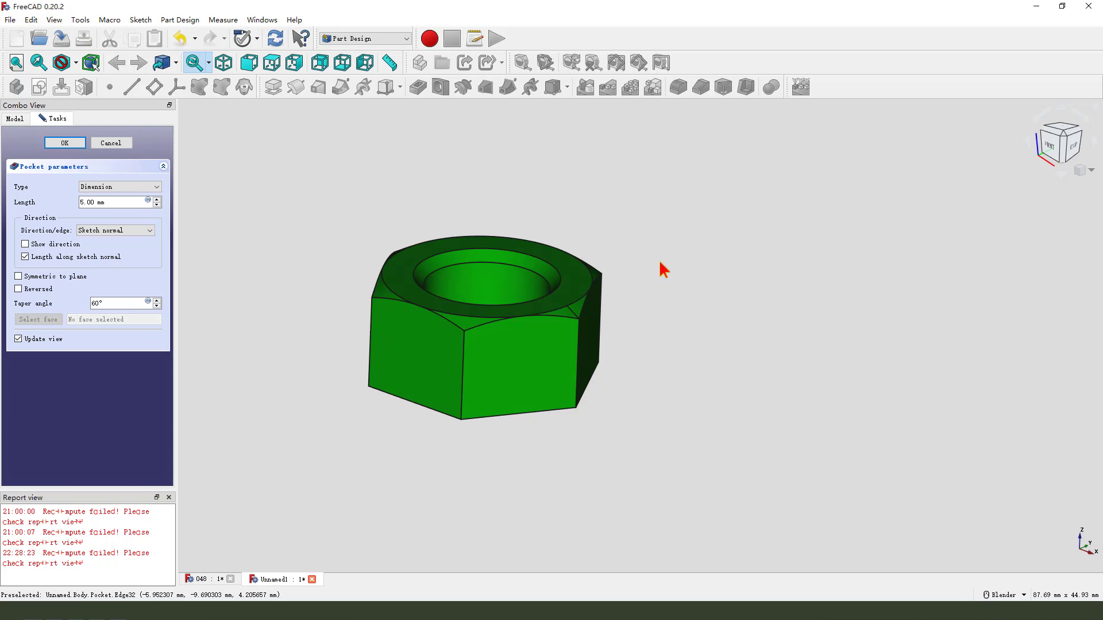
{"action": "mouse_move", "coordinate": [660, 268]}
{"action": "middle_mouse_down"}
{"action": "mouse_move", "coordinate": [601, 340]}
{"action": "mouse_move", "coordinate": [630, 327]}
{"action": "mouse_move", "coordinate": [646, 358]}
{"action": "mouse_move", "coordinate": [574, 320]}
{"action": "mouse_move", "coordinate": [674, 325]}
{"action": "mouse_move", "coordinate": [618, 315]}
{"action": "middle_mouse_up"}
{"action": "left_click_drag", "start_coordinate": [305, 211], "coordinate": [368, 228]}
{"action": "left_click_drag", "start_coordinate": [359, 208], "coordinate": [373, 235]}
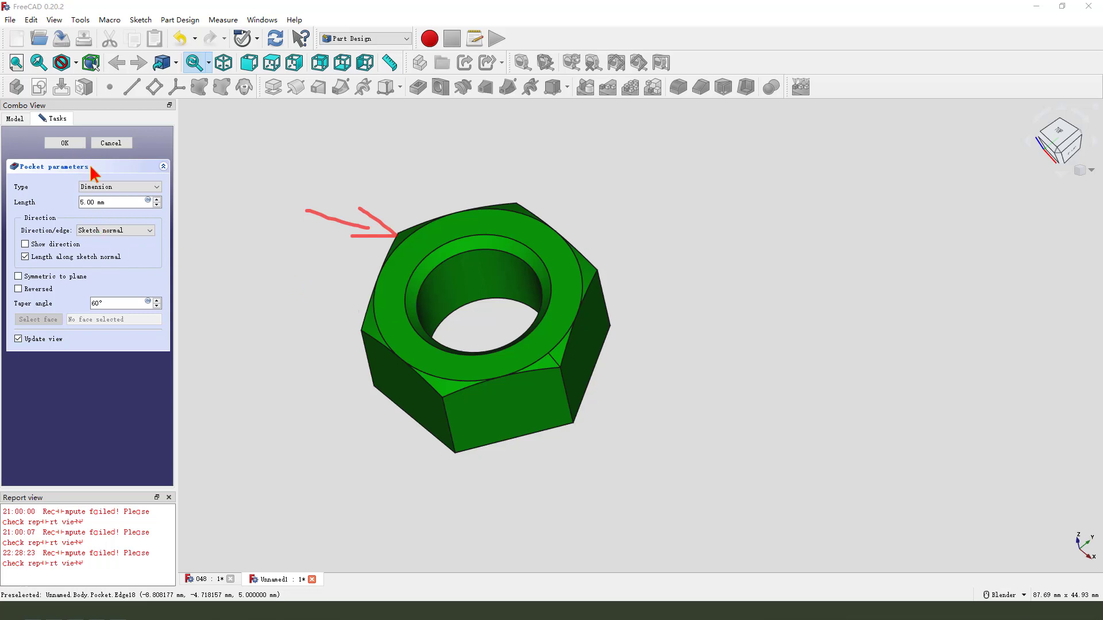
{"action": "key", "text": "Escape"}
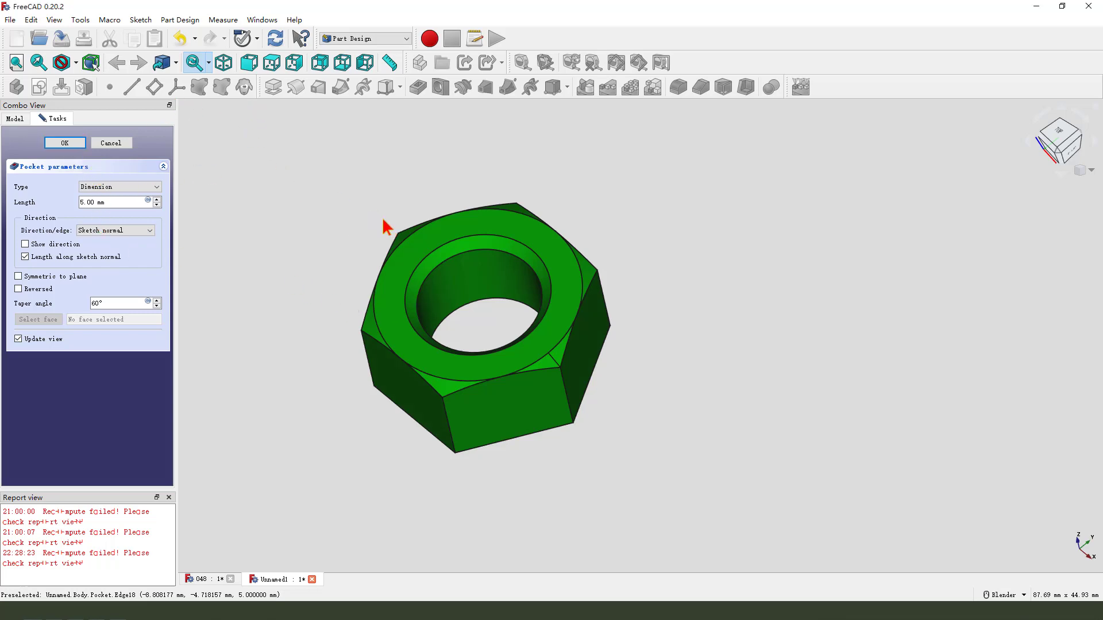
- Accept the pocket parameters to finish the tapered pocket on the nut's corners
{"action": "mouse_move", "coordinate": [357, 241]}
{"action": "middle_mouse_down"}
{"action": "mouse_move", "coordinate": [367, 239]}
{"action": "mouse_move", "coordinate": [354, 234]}
{"action": "middle_mouse_up"}
{"action": "mouse_move", "coordinate": [343, 188]}
{"action": "left_mouse_down"}
{"action": "mouse_move", "coordinate": [389, 205]}
{"action": "mouse_move", "coordinate": [373, 226]}
{"action": "left_mouse_up"}
{"action": "key", "text": "Escape"}
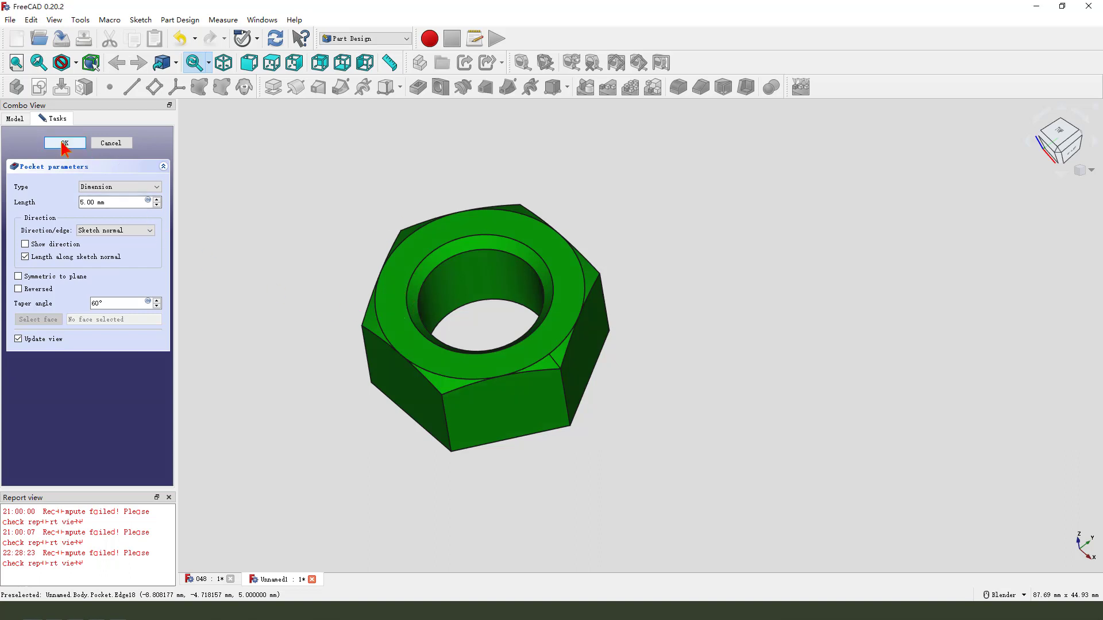
{"action": "key", "text": "Return"}
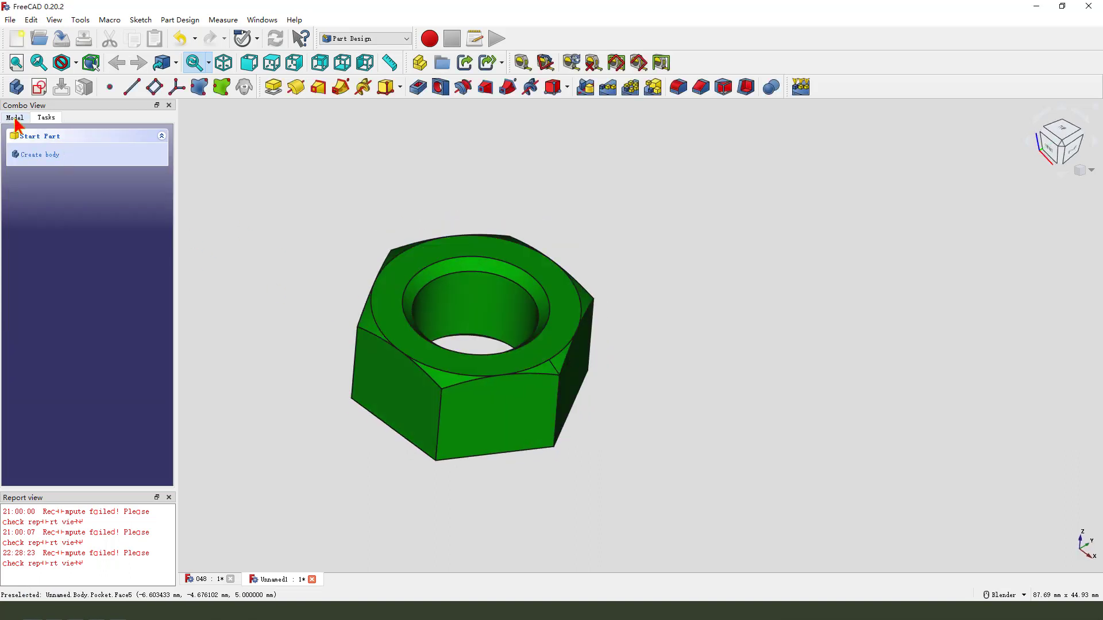
- Mirror the tapered pocket across the base XY plane to bevel the opposite corners of the nut
{"action": "left_click", "coordinate": [68, 226]}
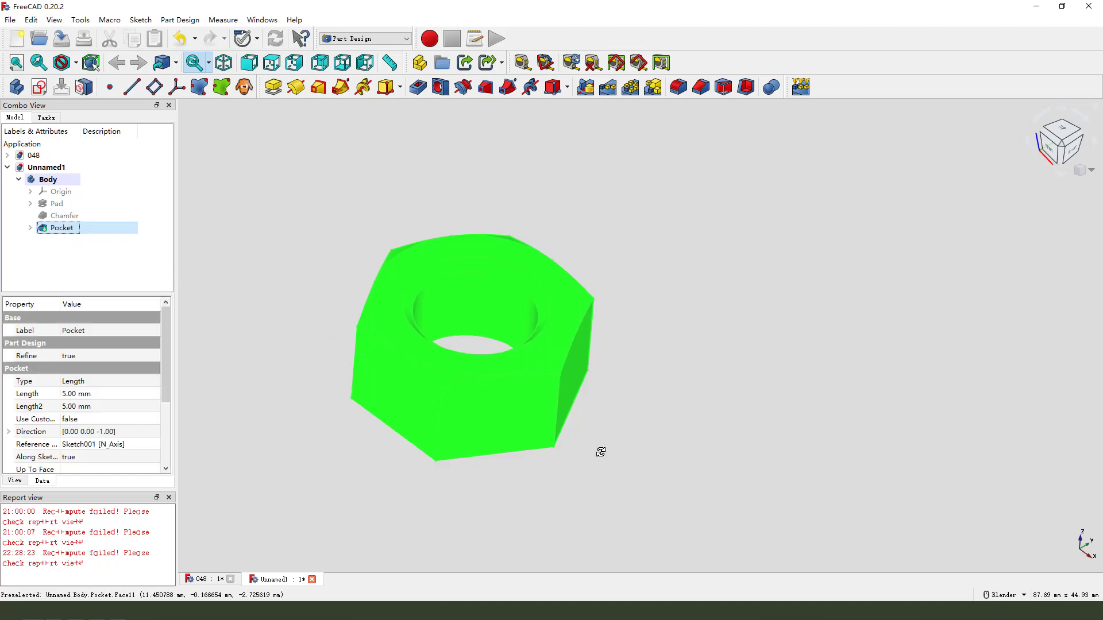
{"action": "middle_click_drag", "start_coordinate": [601, 451], "coordinate": [573, 441]}
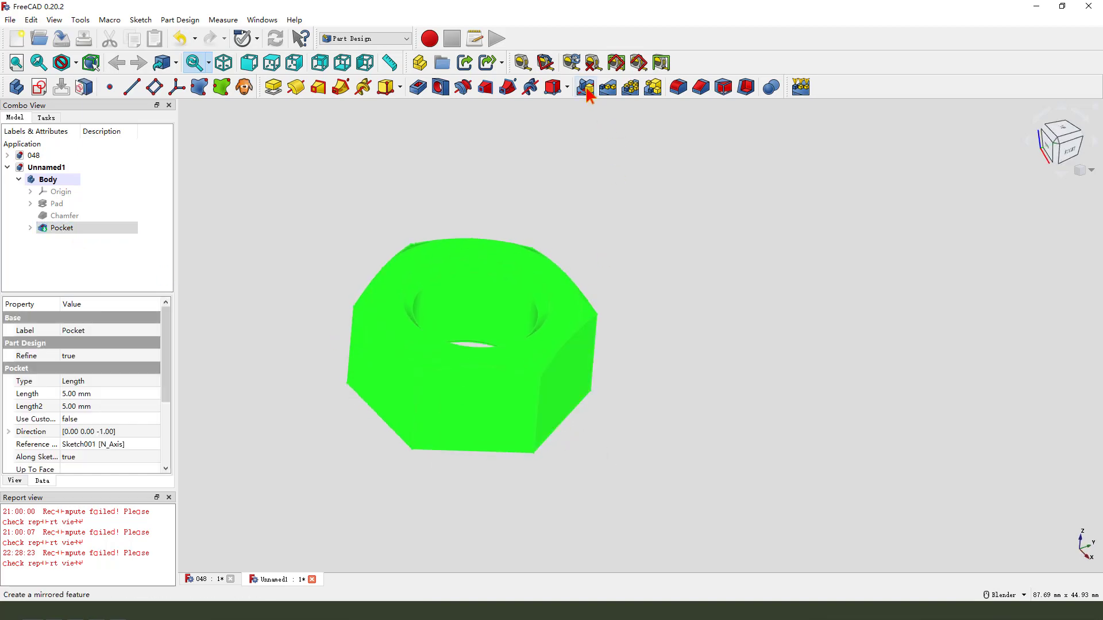
{"action": "left_click", "coordinate": [586, 88]}
{"action": "middle_click_drag", "start_coordinate": [623, 478], "coordinate": [625, 454]}
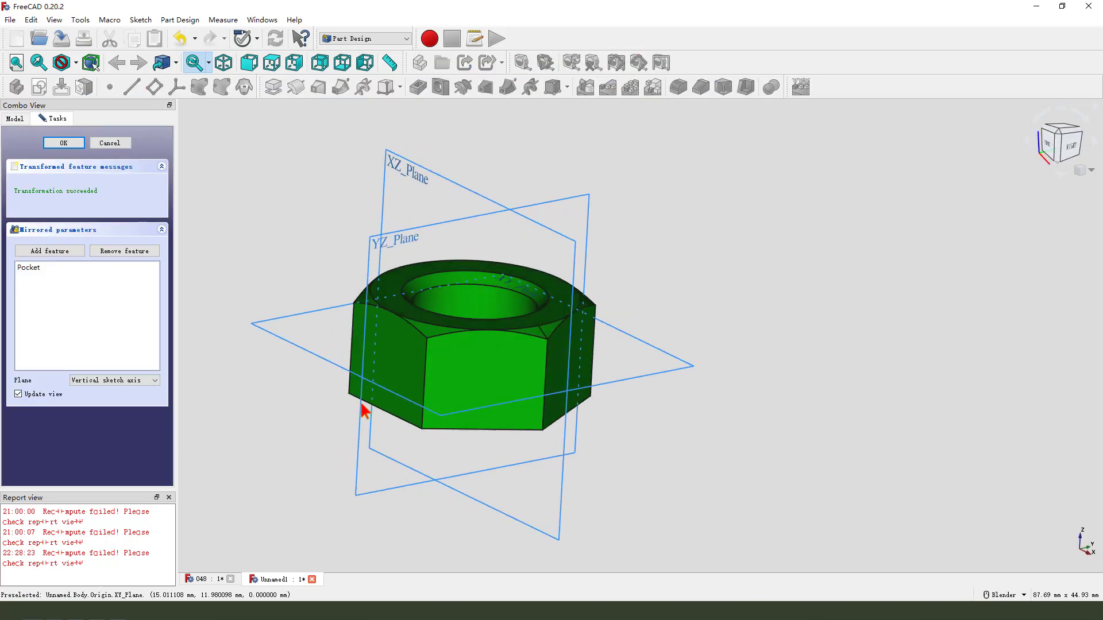
{"action": "left_click", "coordinate": [123, 381]}
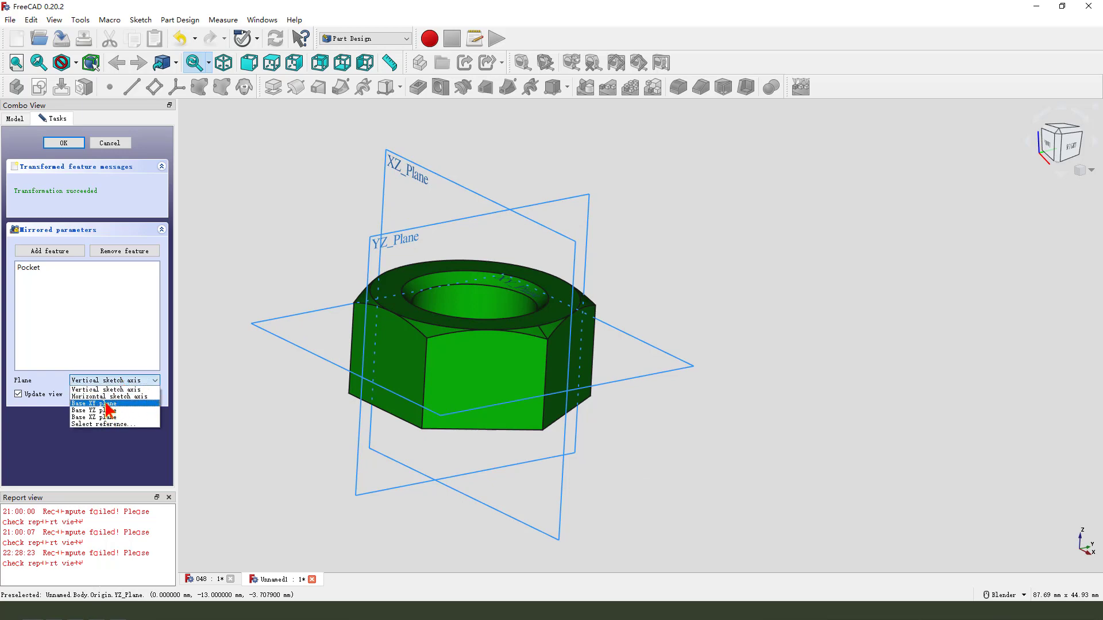
{"action": "left_click", "coordinate": [106, 404]}
{"action": "mouse_move", "coordinate": [438, 412]}
{"action": "middle_mouse_down"}
{"action": "mouse_move", "coordinate": [505, 340]}
{"action": "mouse_move", "coordinate": [516, 351]}
{"action": "middle_mouse_up"}
{"action": "left_click_drag", "start_coordinate": [332, 464], "coordinate": [378, 412]}
{"action": "left_click_drag", "start_coordinate": [376, 405], "coordinate": [370, 436]}
{"action": "left_click", "coordinate": [64, 143]}
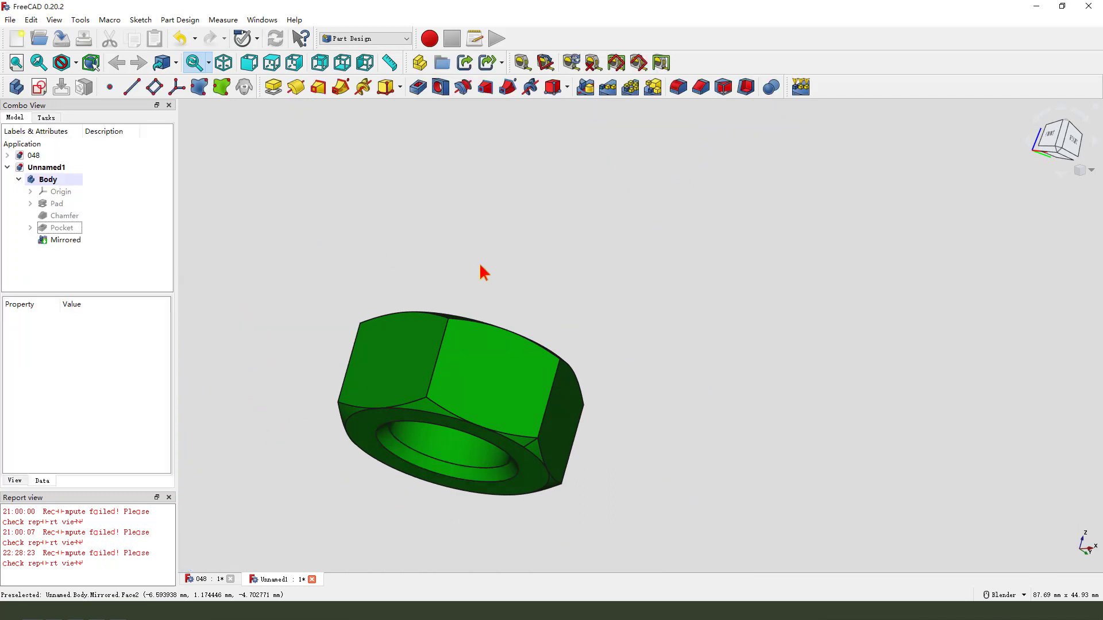
- Start a new sketch on the XZ plane of the body
{"action": "mouse_move", "coordinate": [482, 271]}
{"action": "middle_mouse_down"}
{"action": "mouse_move", "coordinate": [516, 391]}
{"action": "mouse_move", "coordinate": [598, 414]}
{"action": "mouse_move", "coordinate": [595, 369]}
{"action": "mouse_move", "coordinate": [645, 436]}
{"action": "middle_mouse_up"}
{"action": "left_click_drag", "start_coordinate": [586, 241], "coordinate": [549, 270]}
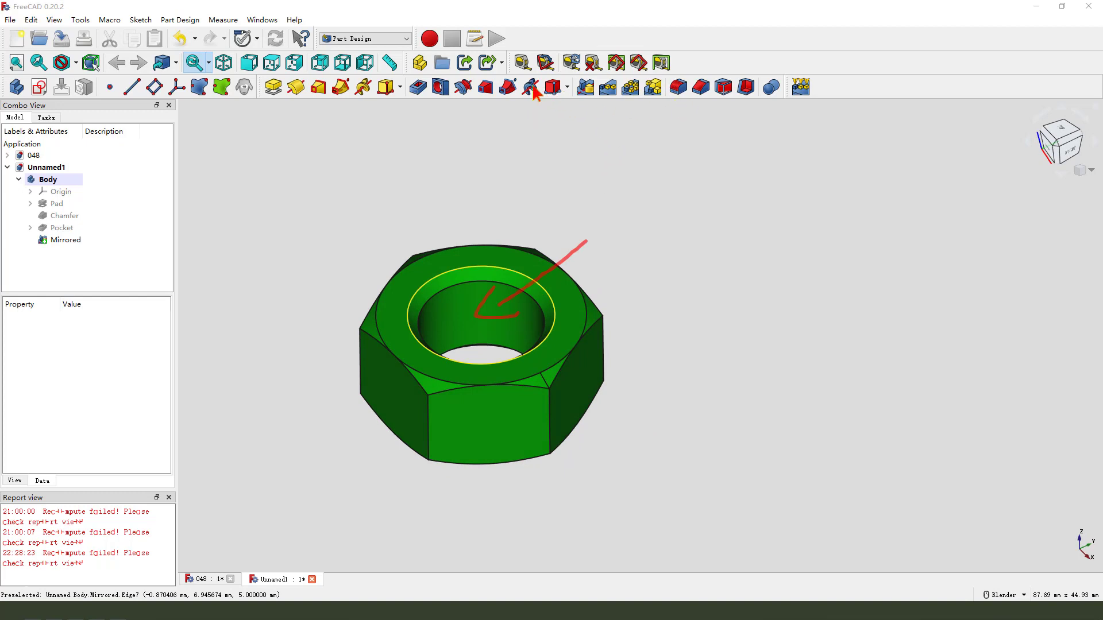
{"action": "key", "text": "Escape"}
{"action": "middle_click_drag", "start_coordinate": [379, 311], "coordinate": [415, 343]}
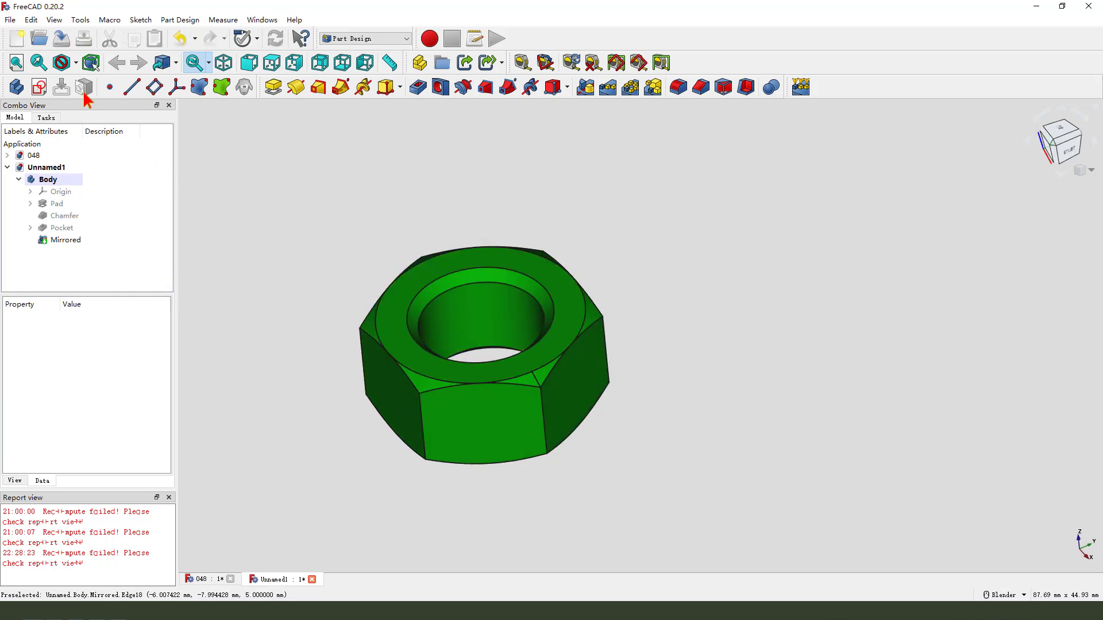
{"action": "left_click", "coordinate": [40, 85]}
{"action": "scroll", "coordinate": [463, 305], "scroll_direction": "down", "scroll_amount": 2}
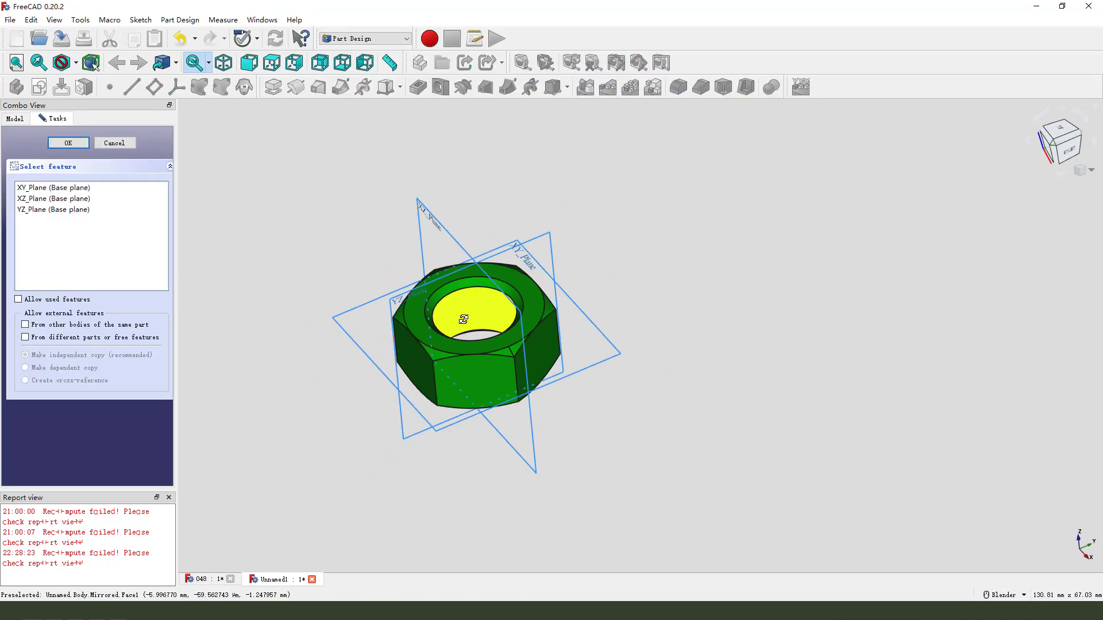
{"action": "mouse_move", "coordinate": [461, 314]}
{"action": "middle_mouse_down"}
{"action": "mouse_move", "coordinate": [508, 327]}
{"action": "mouse_move", "coordinate": [482, 247]}
{"action": "middle_mouse_up"}
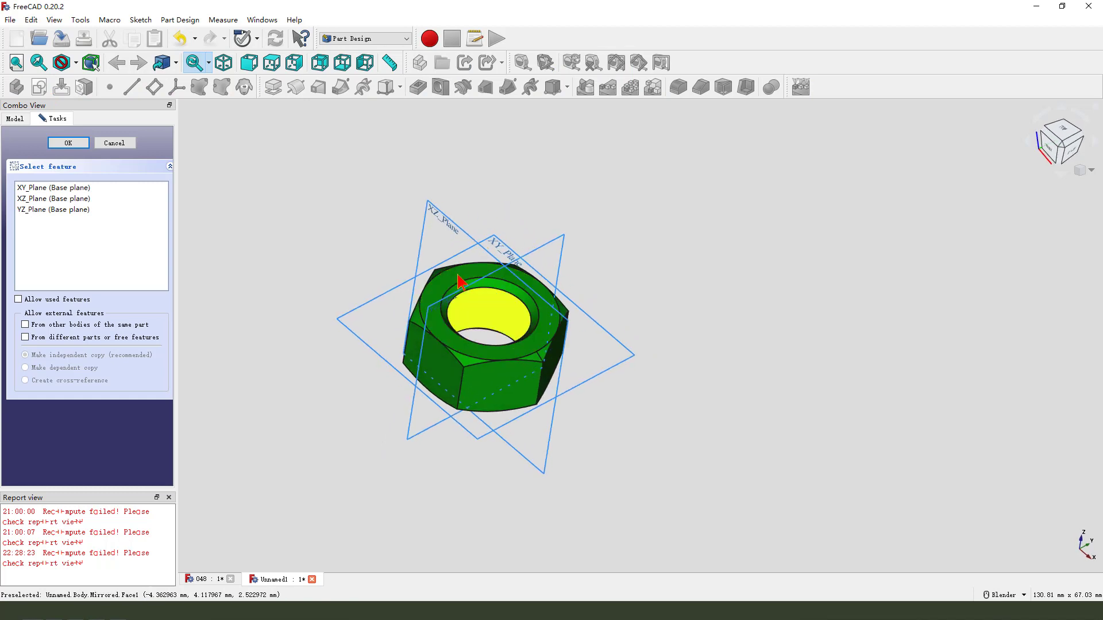
{"action": "left_click", "coordinate": [481, 245]}
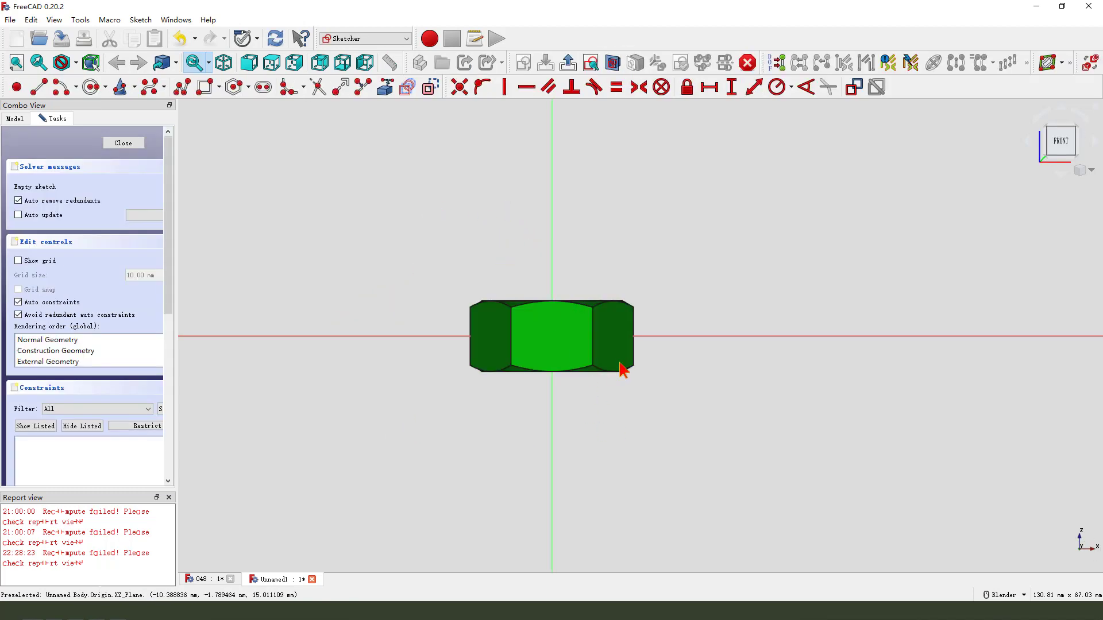
- Link the outer chamfer edges of the hole on the nut's upper and lower faces as external geometry
{"action": "scroll", "coordinate": [624, 370], "scroll_direction": "up", "scroll_amount": 3}
{"action": "scroll", "coordinate": [234, 246], "scroll_direction": "down", "scroll_amount": 1}
{"action": "scroll", "coordinate": [463, 329], "scroll_direction": "up", "scroll_amount": 1}
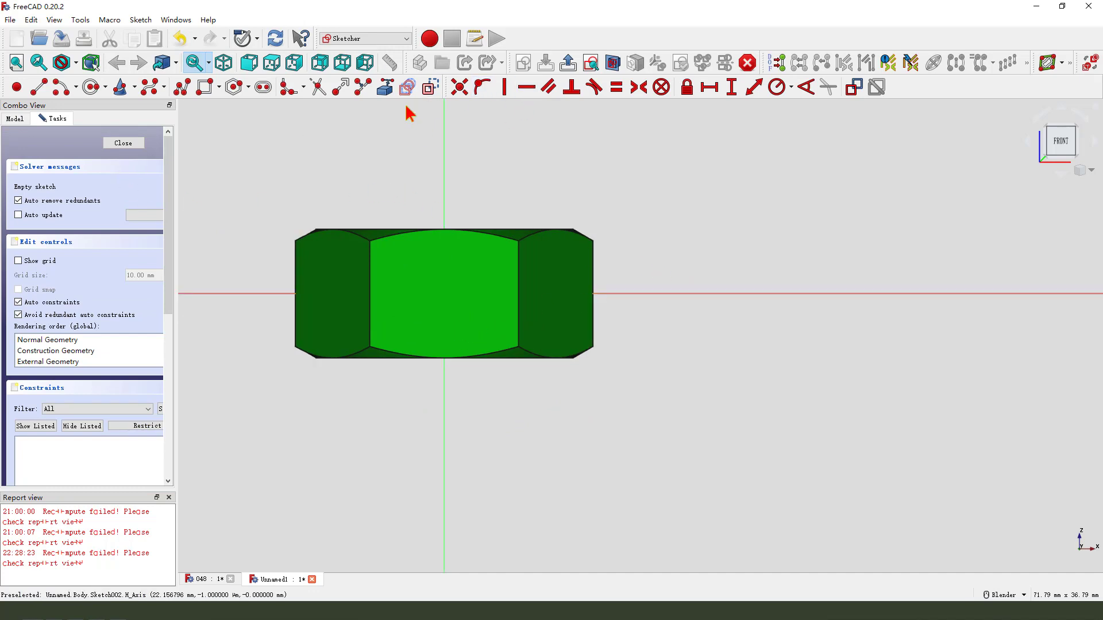
{"action": "mouse_move", "coordinate": [483, 153]}
{"action": "middle_mouse_down"}
{"action": "mouse_move", "coordinate": [555, 201]}
{"action": "mouse_move", "coordinate": [471, 224]}
{"action": "middle_mouse_up"}
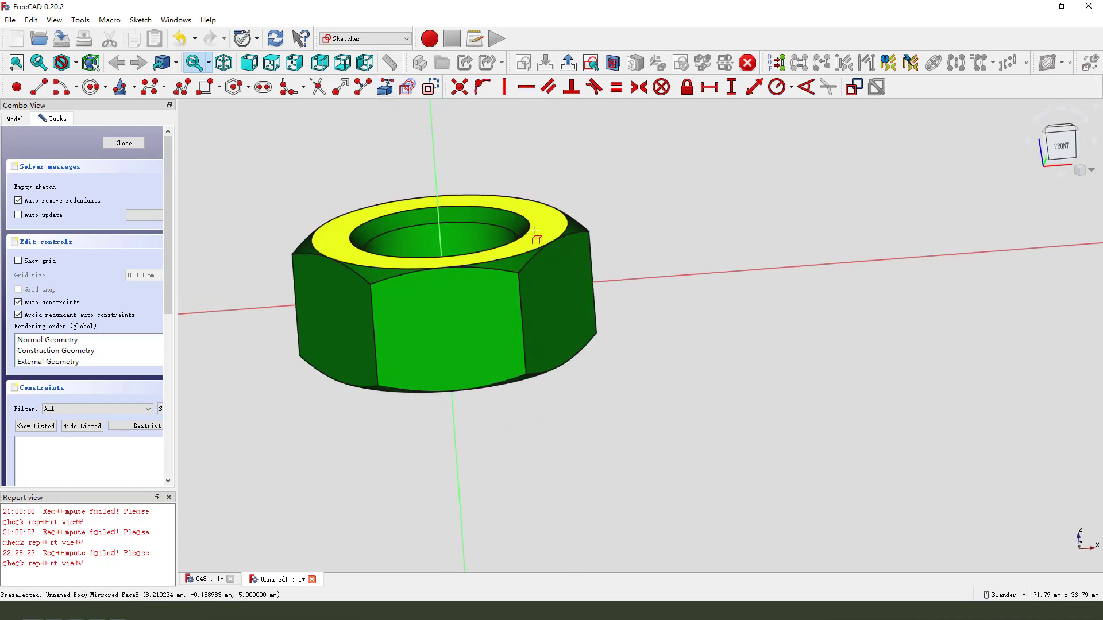
{"action": "scroll", "coordinate": [474, 198], "scroll_direction": "up", "scroll_amount": 1}
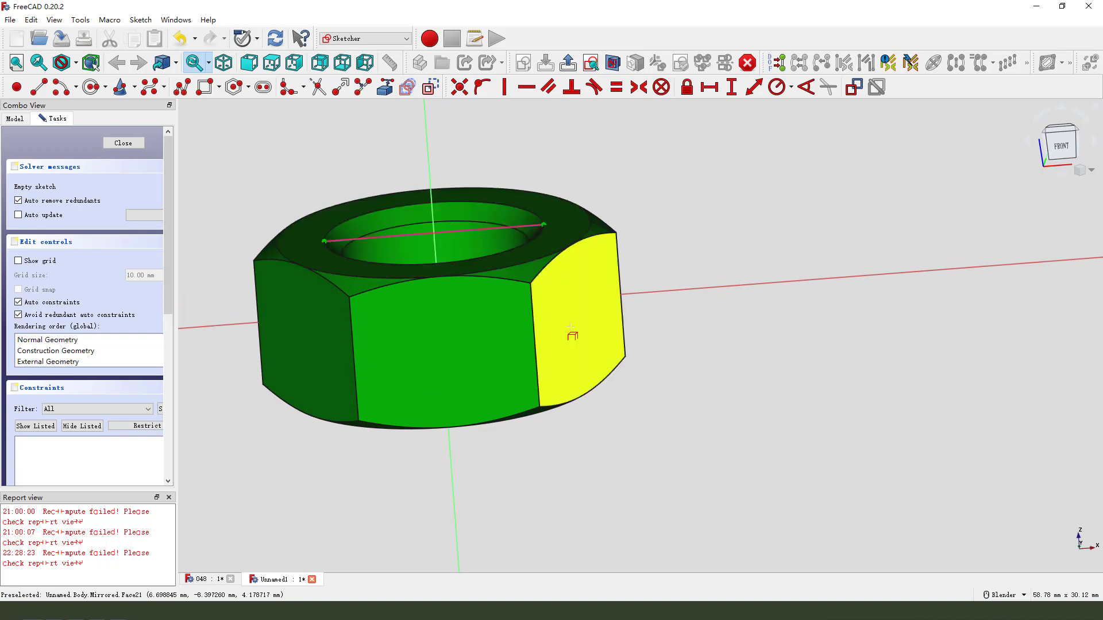
{"action": "middle_click_drag", "start_coordinate": [615, 386], "coordinate": [618, 328]}
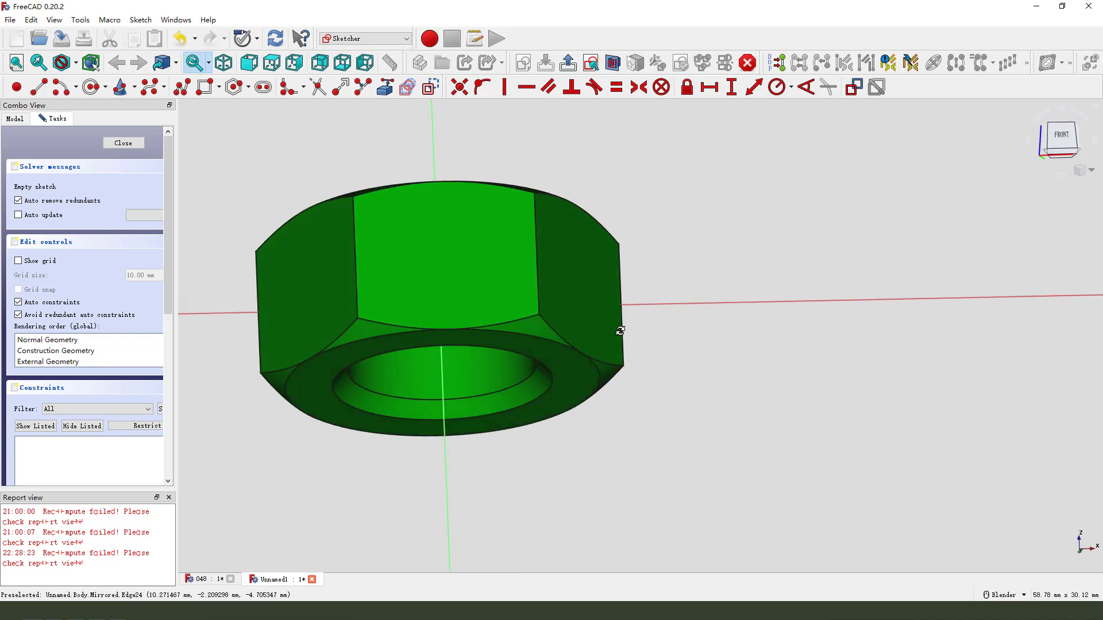
{"action": "left_click", "coordinate": [519, 410]}
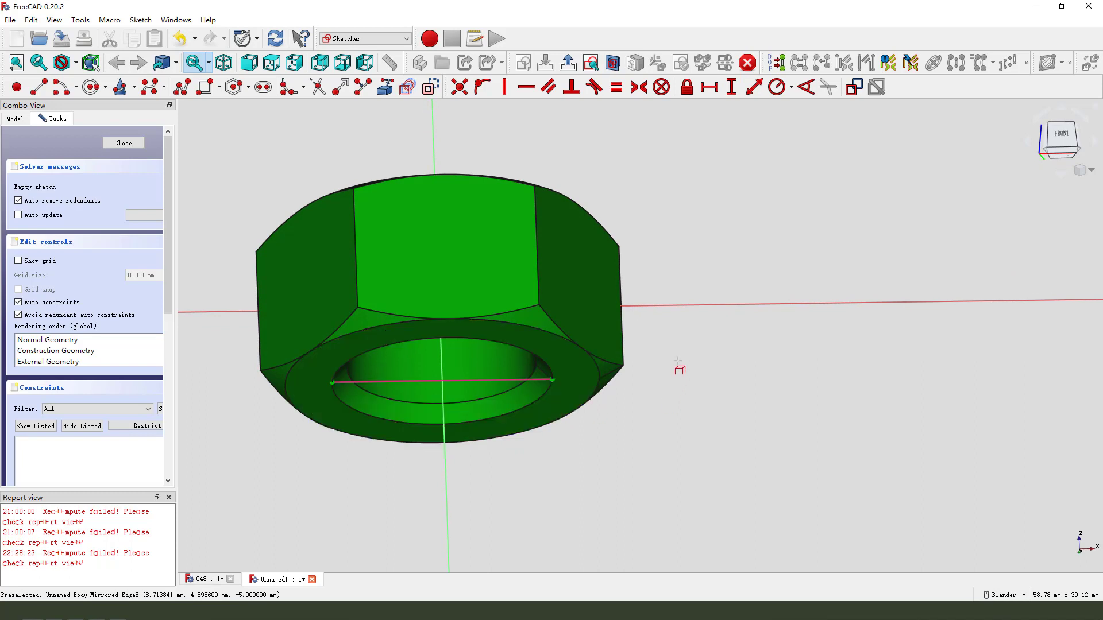
{"action": "mouse_move", "coordinate": [643, 365]}
{"action": "middle_mouse_down"}
{"action": "mouse_move", "coordinate": [628, 421]}
{"action": "mouse_move", "coordinate": [647, 374]}
{"action": "middle_mouse_up"}
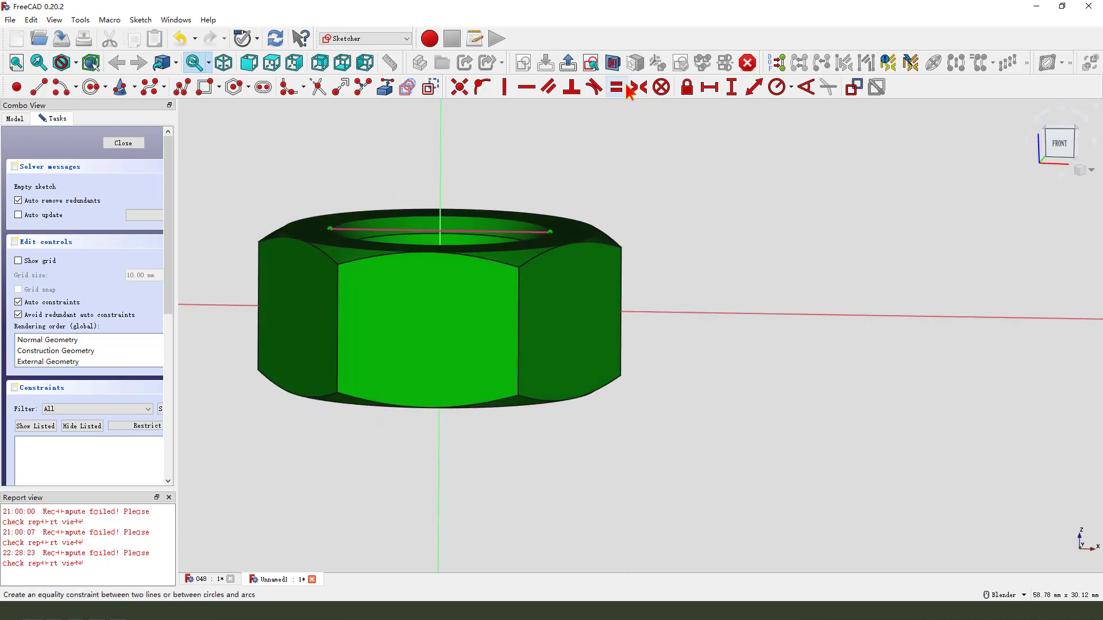
- Show the nut in section at the sketch plane and align the view to the sketch
{"action": "left_click", "coordinate": [612, 63]}
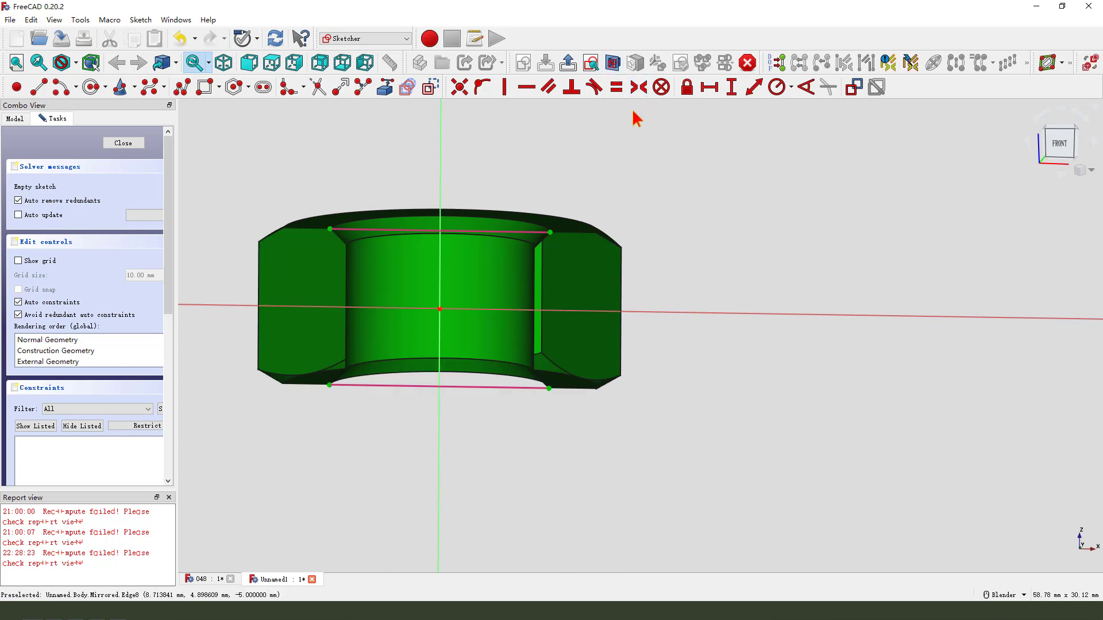
{"action": "left_click", "coordinate": [591, 64]}
{"action": "scroll", "coordinate": [645, 221], "scroll_direction": "down", "scroll_amount": 1}
{"action": "scroll", "coordinate": [451, 364], "scroll_direction": "up", "scroll_amount": 2}
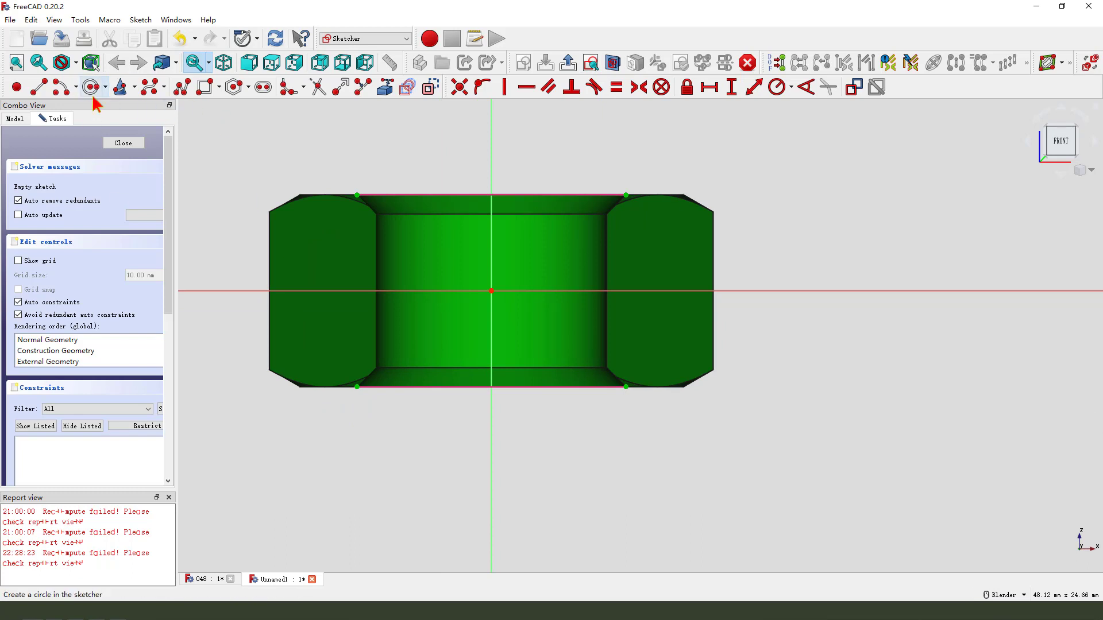
- Draw a closed polyline triangle near the hole's lower chamfer, with its outer corner on the lower external edge
{"action": "left_click", "coordinate": [182, 88]}
{"action": "scroll", "coordinate": [368, 420], "scroll_direction": "up", "scroll_amount": 2}
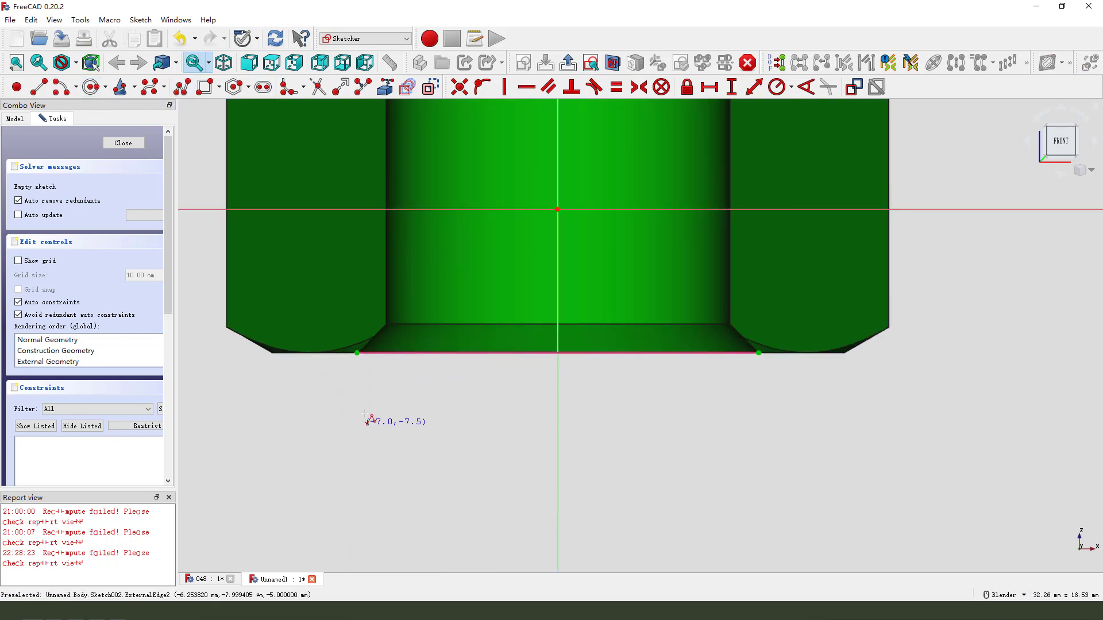
{"action": "left_click", "coordinate": [405, 339]}
{"action": "scroll", "coordinate": [389, 352], "scroll_direction": "up", "scroll_amount": 3}
{"action": "left_click", "coordinate": [382, 353]}
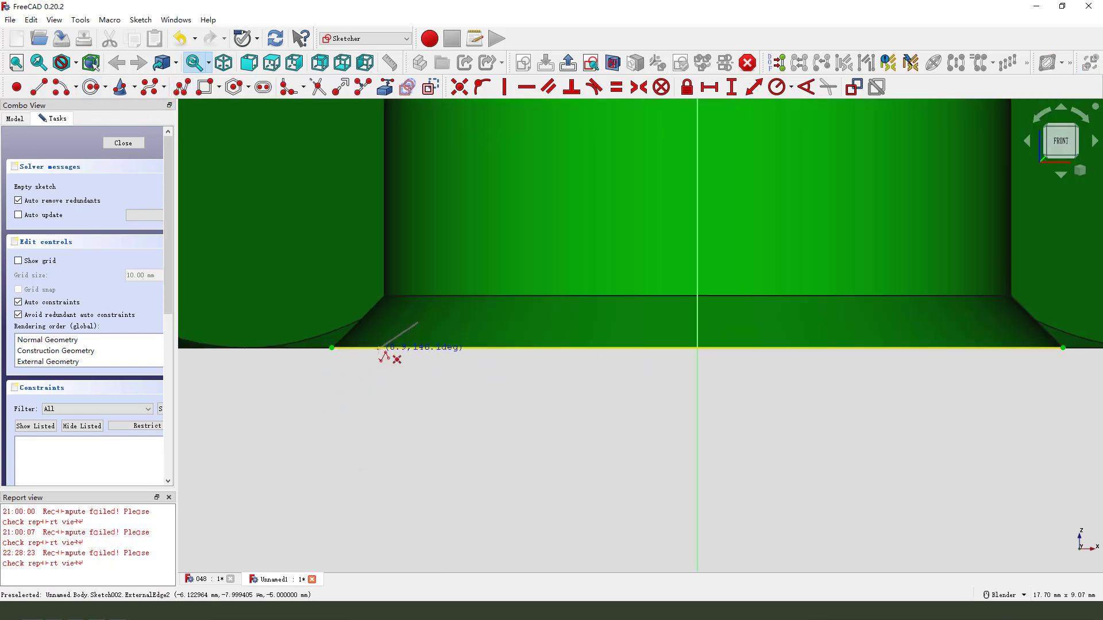
{"action": "left_click", "coordinate": [415, 380]}
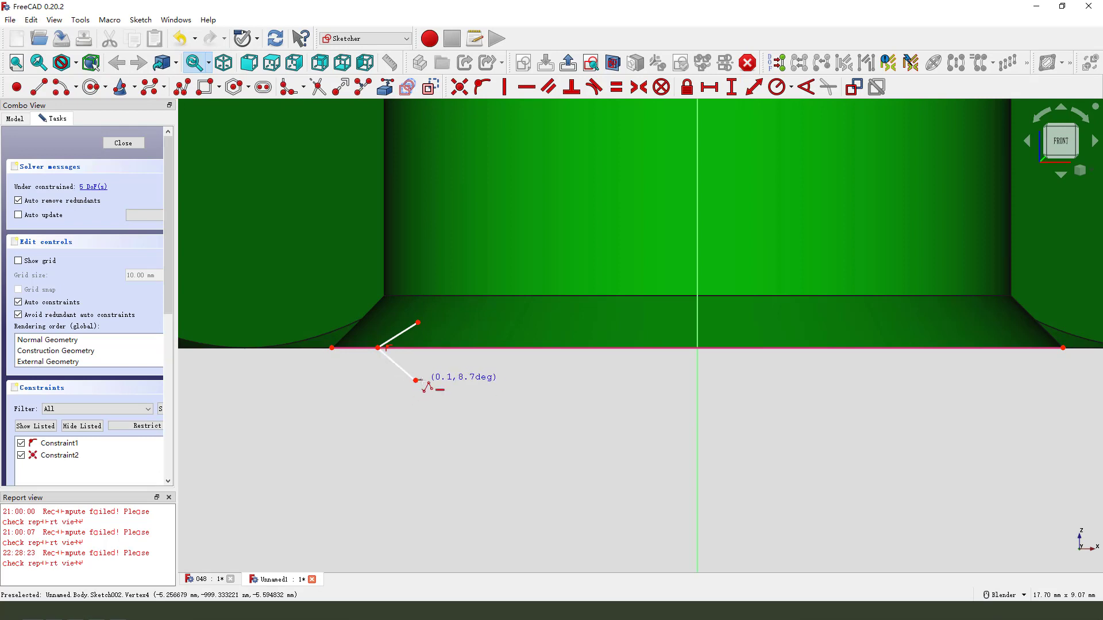
{"action": "left_click", "coordinate": [417, 323]}
{"action": "scroll", "coordinate": [419, 369], "scroll_direction": "up", "scroll_amount": 1}
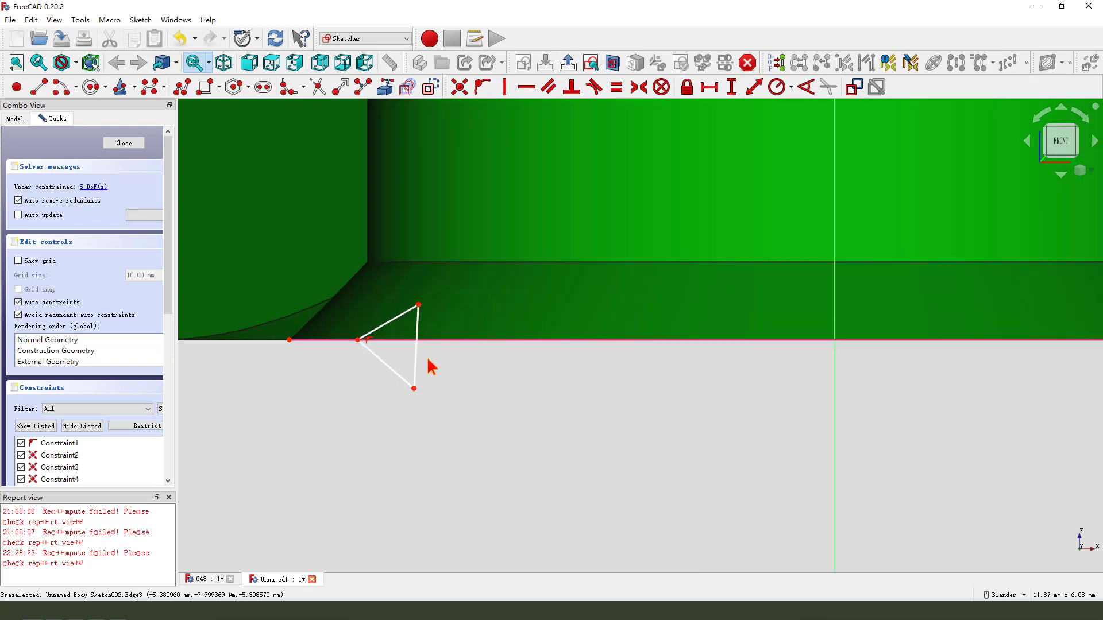
- Constrain the triangle's inner side vertical and make its two slanted sides equal
{"action": "scroll", "coordinate": [428, 366], "scroll_direction": "up", "scroll_amount": 1}
{"action": "left_click", "coordinate": [416, 348]}
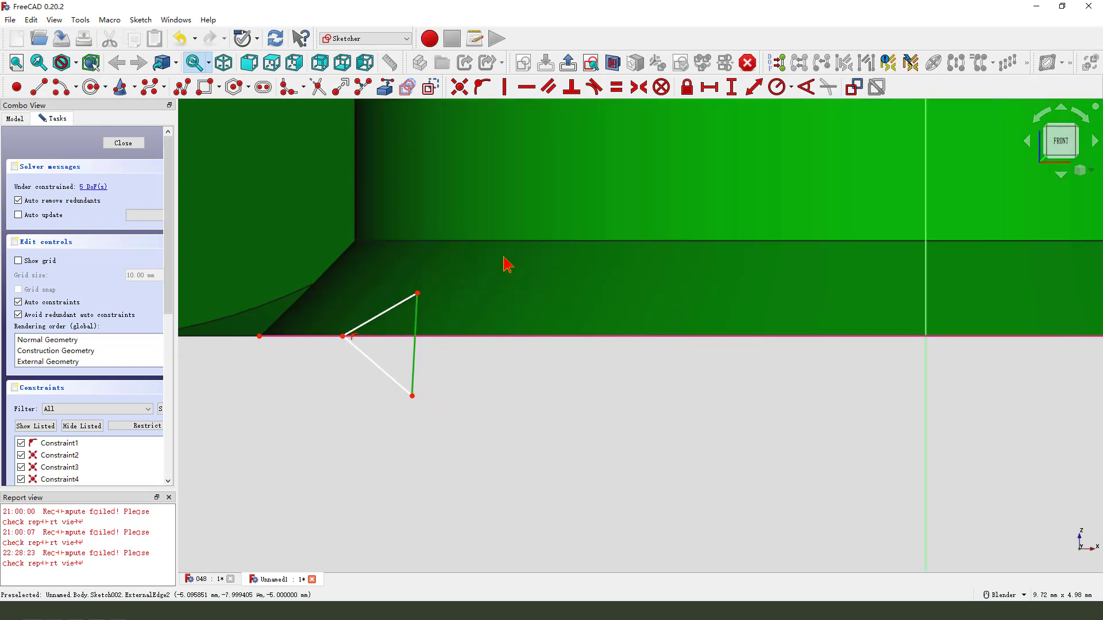
{"action": "left_click", "coordinate": [503, 87]}
{"action": "left_click", "coordinate": [401, 312]}
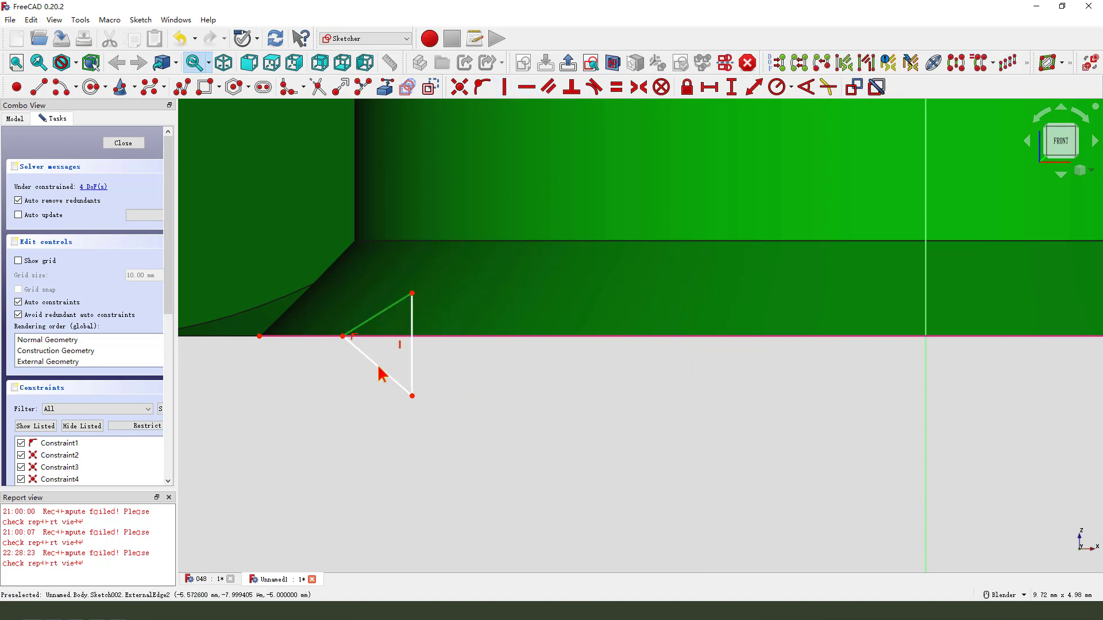
{"action": "left_click", "coordinate": [377, 368]}
{"action": "left_click", "coordinate": [614, 90]}
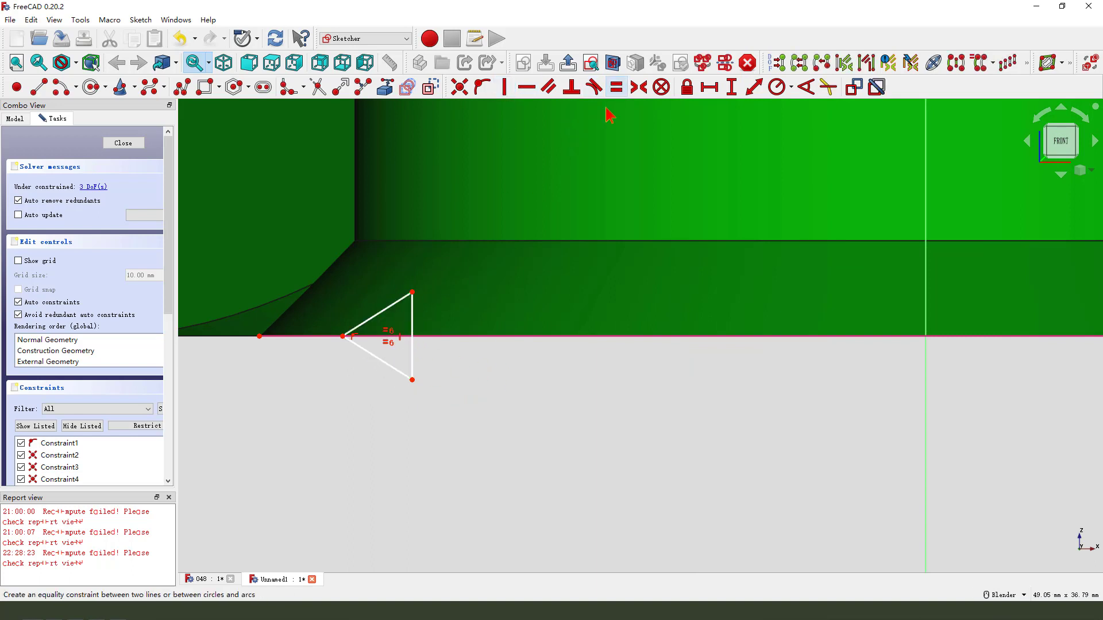
- Constrain the angle between the triangle's two slanted sides to 60°
{"action": "scroll", "coordinate": [403, 345], "scroll_direction": "up", "scroll_amount": 1}
{"action": "left_click", "coordinate": [384, 338]}
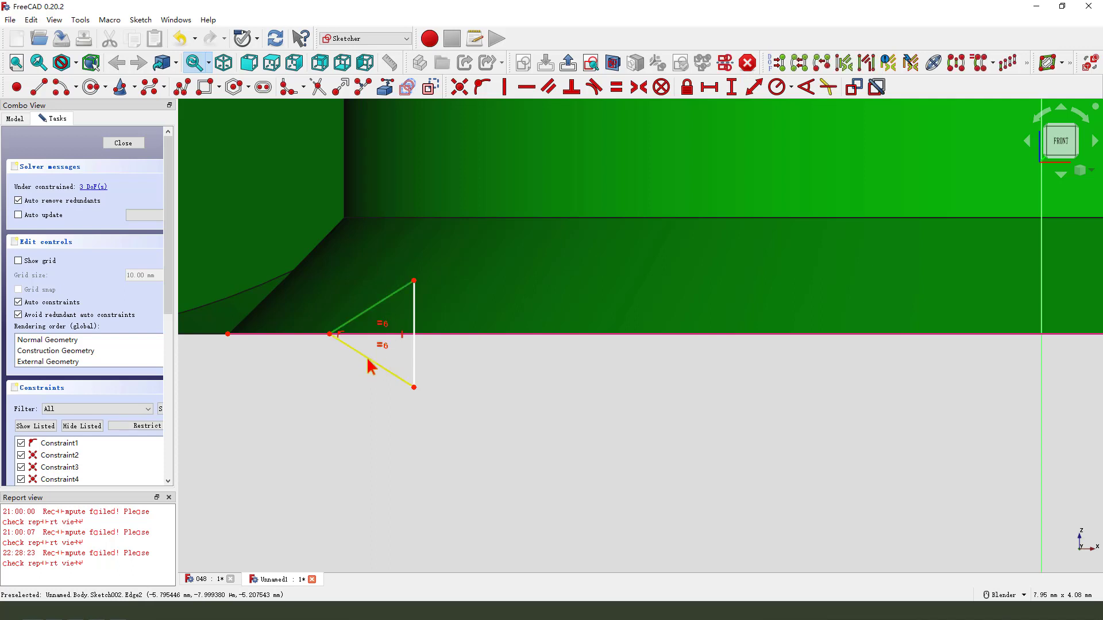
{"action": "left_click", "coordinate": [373, 361]}
{"action": "left_click", "coordinate": [804, 93]}
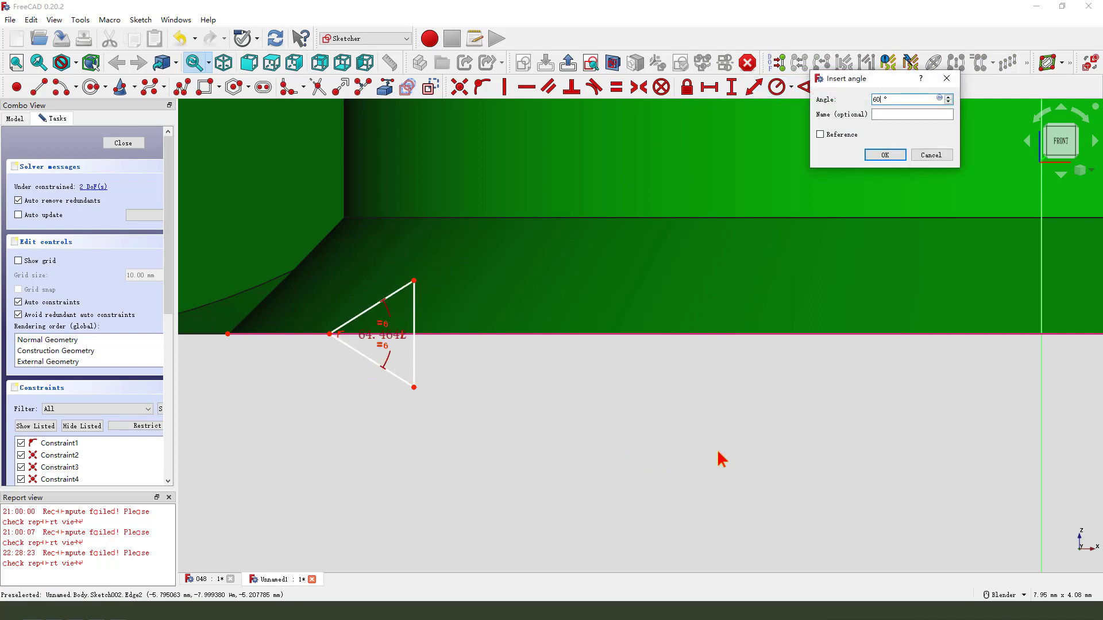
{"action": "key", "text": "Return"}
{"action": "scroll", "coordinate": [455, 377], "scroll_direction": "down", "scroll_amount": 1}
{"action": "scroll", "coordinate": [348, 393], "scroll_direction": "up", "scroll_amount": 1}
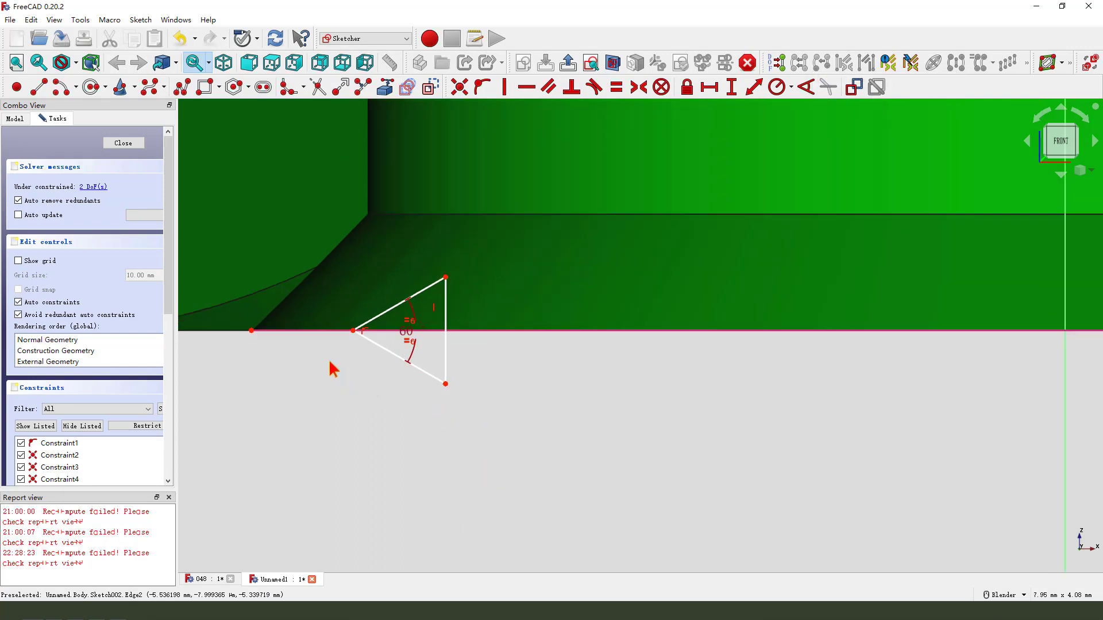
- Constrain the horizontal distance between the triangle's outer corner and its lower inner corner to 1 mm, and place the dimension below the triangle
{"action": "left_click_drag", "start_coordinate": [352, 332], "coordinate": [329, 331]}
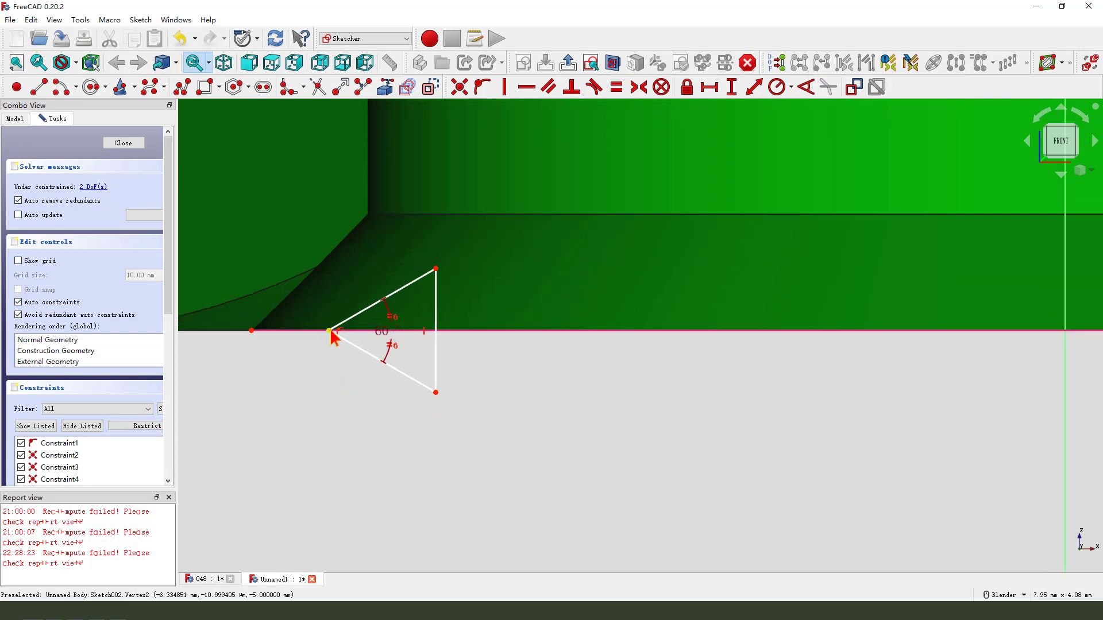
{"action": "left_click", "coordinate": [330, 331]}
{"action": "left_click", "coordinate": [436, 393]}
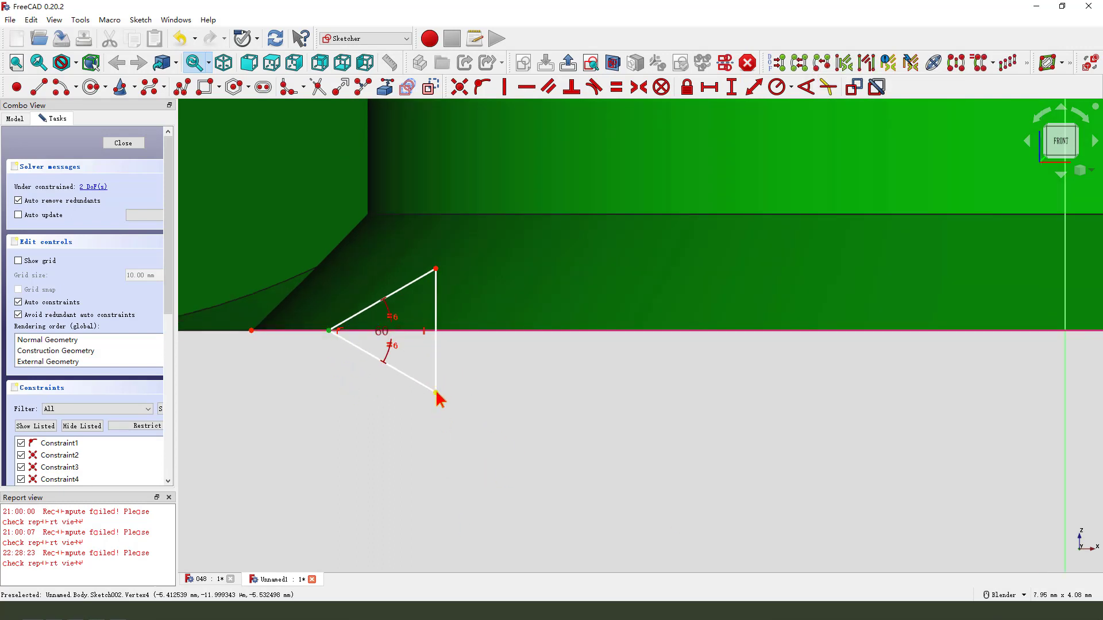
{"action": "left_click", "coordinate": [710, 87]}
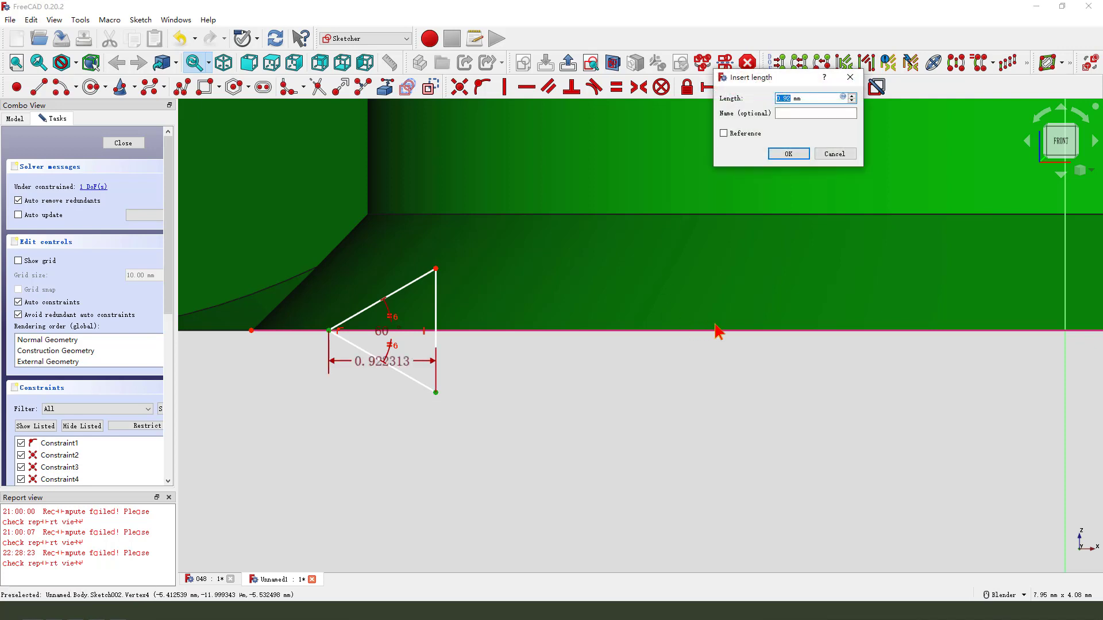
{"action": "type", "text": "1"}
{"action": "key", "text": "Return"}
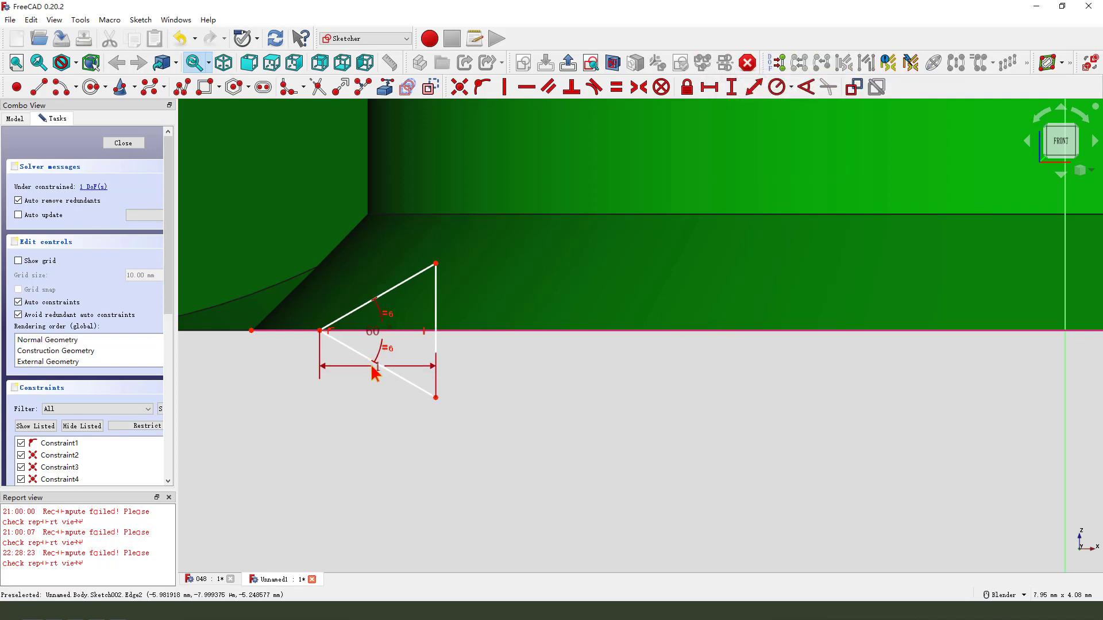
{"action": "left_click_drag", "start_coordinate": [380, 376], "coordinate": [369, 437]}
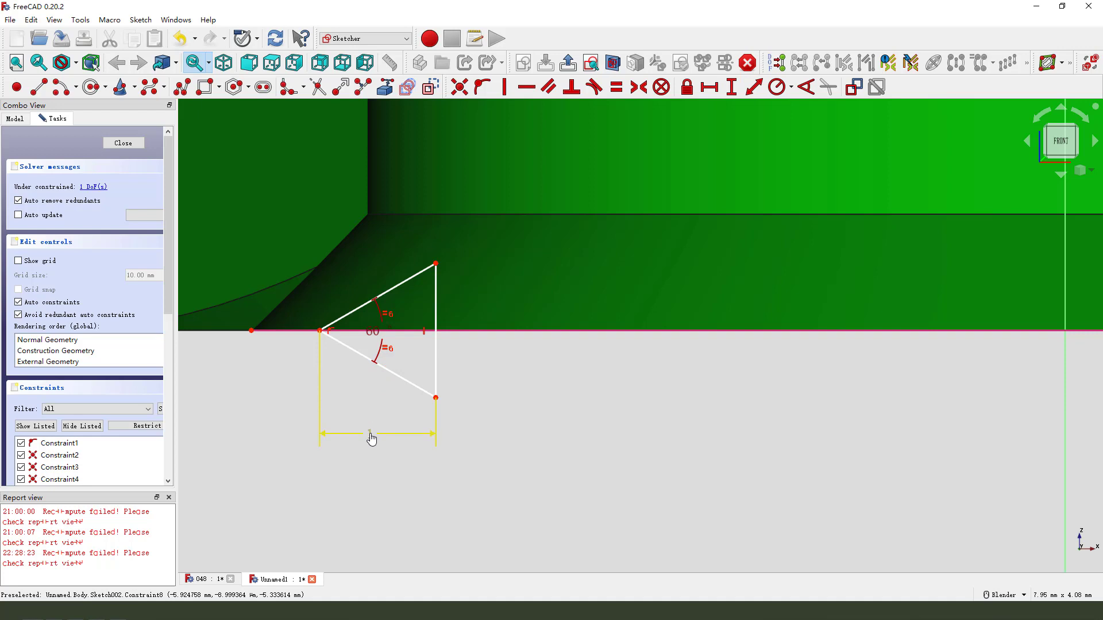
- Constrain the horizontal distance between the triangle's upper inner corner and the lower external edge's nearby endpoint to 1.2 mm, and place the dimension below the 1 mm one
{"action": "left_click", "coordinate": [436, 264]}
{"action": "left_click", "coordinate": [253, 331]}
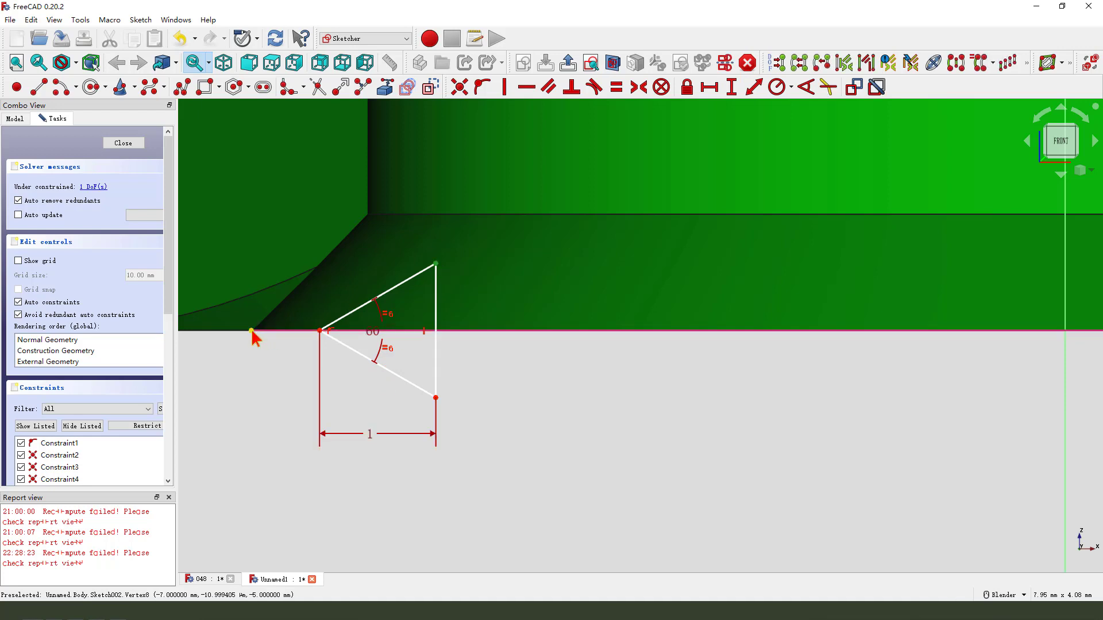
{"action": "left_click", "coordinate": [710, 88]}
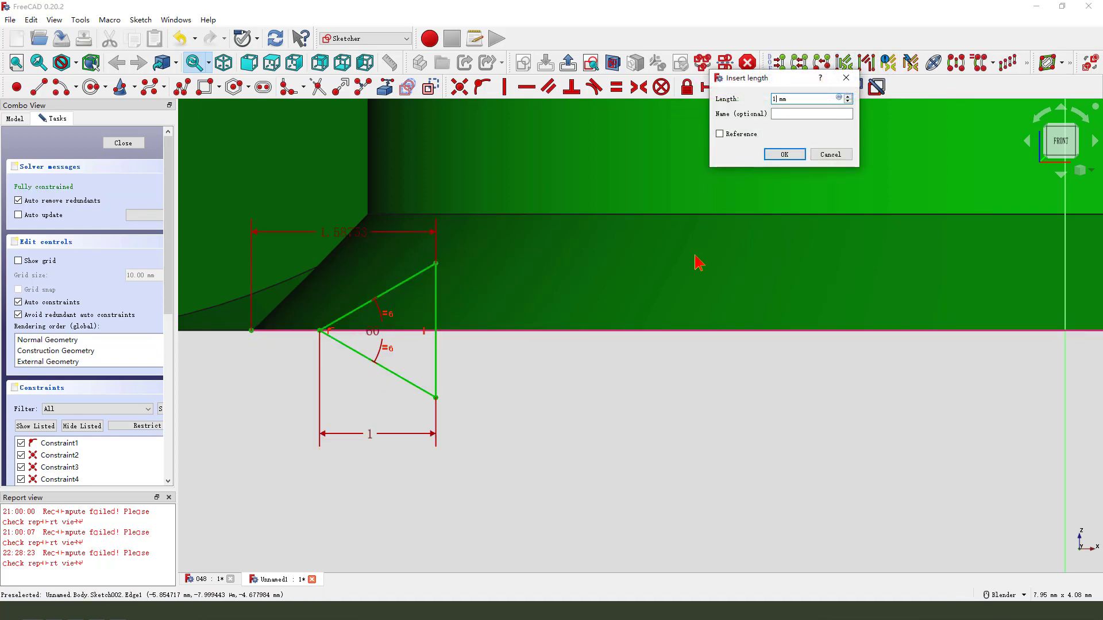
{"action": "key", "text": "Return"}
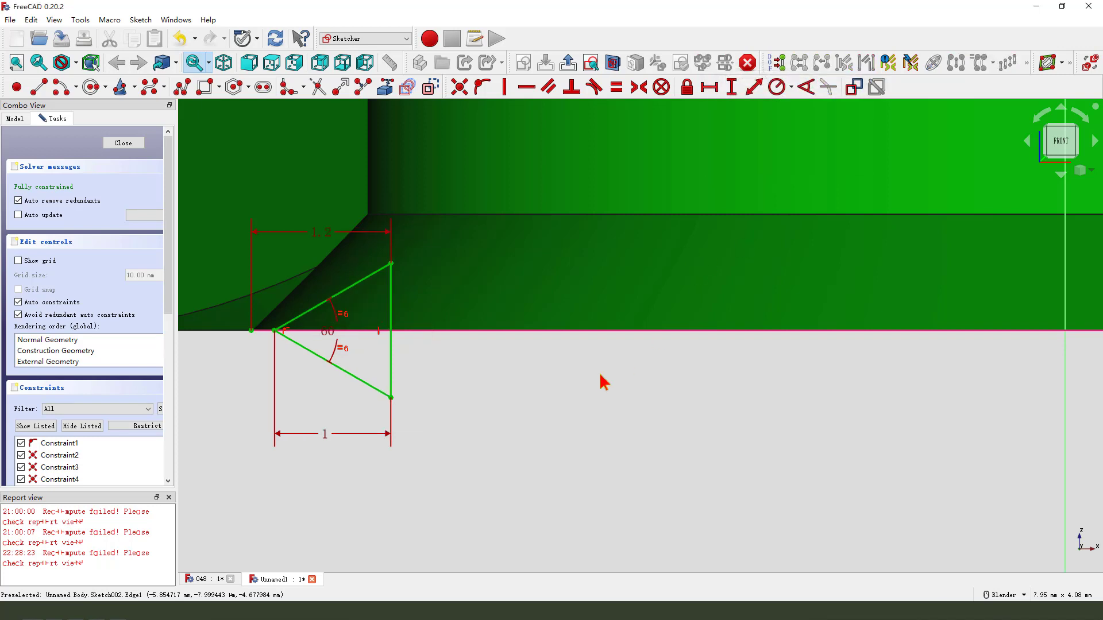
{"action": "scroll", "coordinate": [457, 292], "scroll_direction": "down", "scroll_amount": 3}
{"action": "scroll", "coordinate": [380, 261], "scroll_direction": "up", "scroll_amount": 3}
{"action": "left_click_drag", "start_coordinate": [382, 257], "coordinate": [390, 508]}
{"action": "left_click_drag", "start_coordinate": [385, 457], "coordinate": [389, 443]}
{"action": "scroll", "coordinate": [355, 408], "scroll_direction": "down", "scroll_amount": 4}
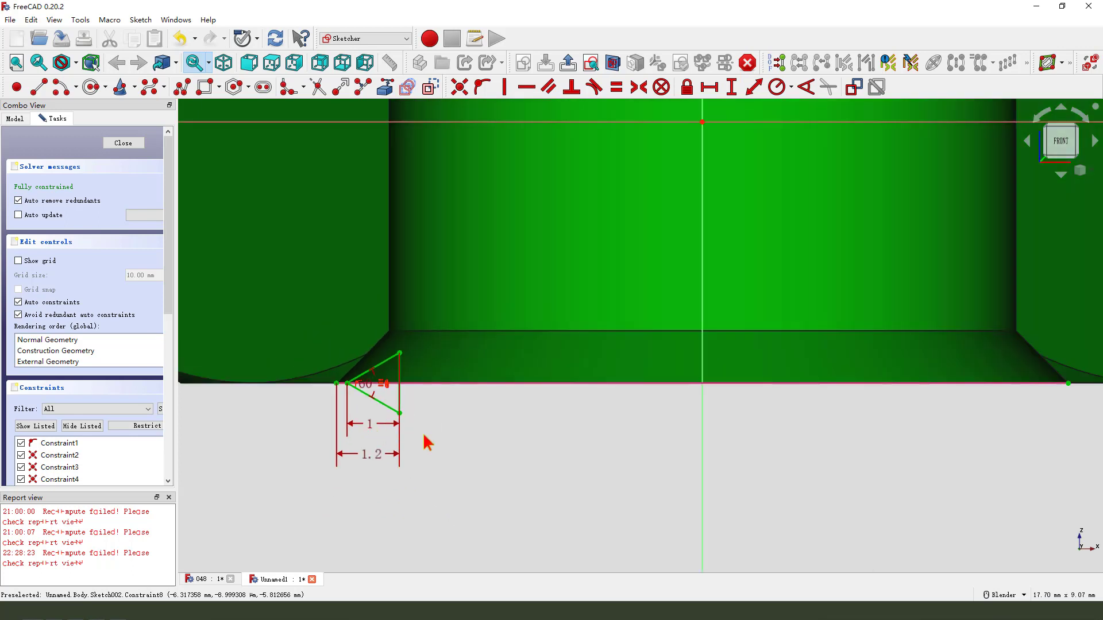
- Finish the triangle sketch and start a subtractive helix from it with the base Z axis as its axis
{"action": "left_click", "coordinate": [568, 62]}
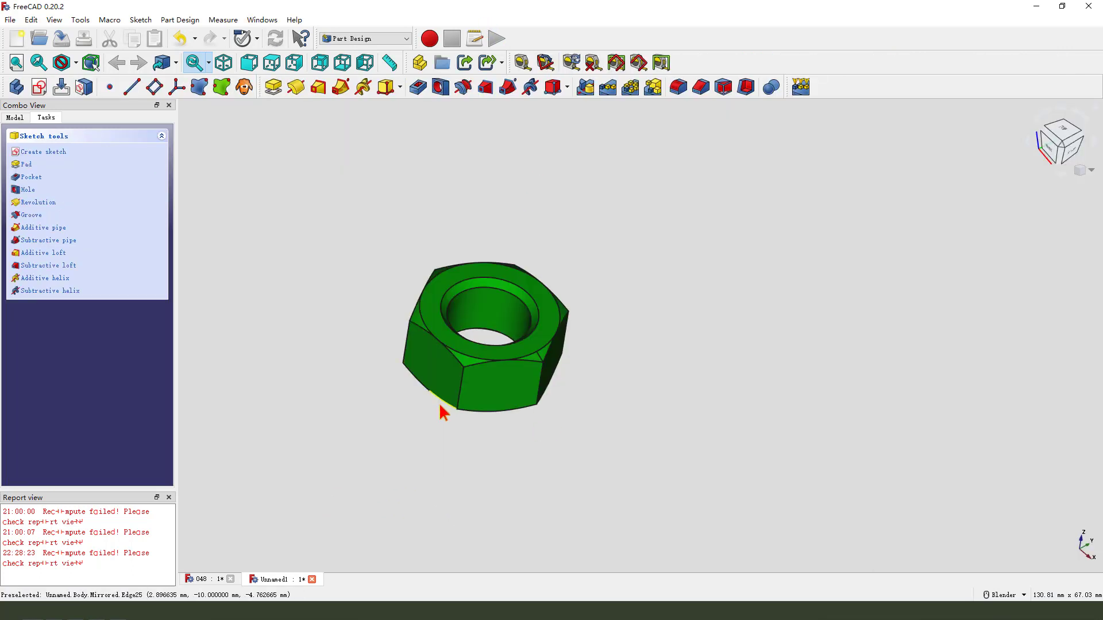
{"action": "mouse_move", "coordinate": [443, 406]}
{"action": "middle_mouse_down"}
{"action": "mouse_move", "coordinate": [569, 239]}
{"action": "mouse_move", "coordinate": [554, 278]}
{"action": "middle_mouse_up"}
{"action": "scroll", "coordinate": [430, 398], "scroll_direction": "up", "scroll_amount": 4}
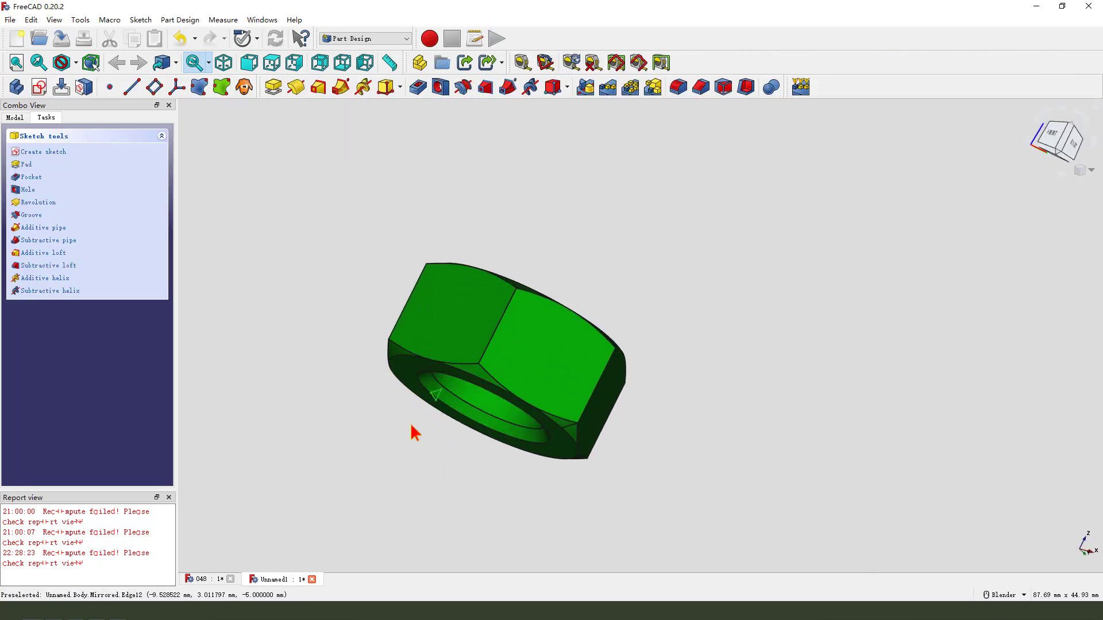
{"action": "left_click_drag", "start_coordinate": [405, 420], "coordinate": [468, 419]}
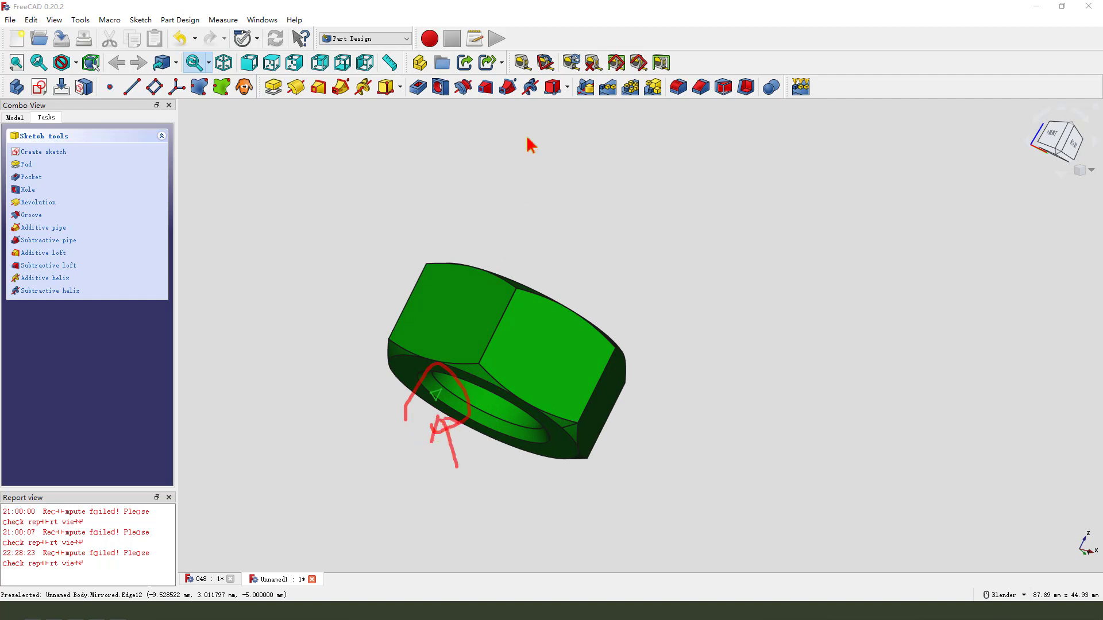
{"action": "left_click", "coordinate": [531, 89]}
{"action": "middle_click_drag", "start_coordinate": [549, 275], "coordinate": [492, 261]}
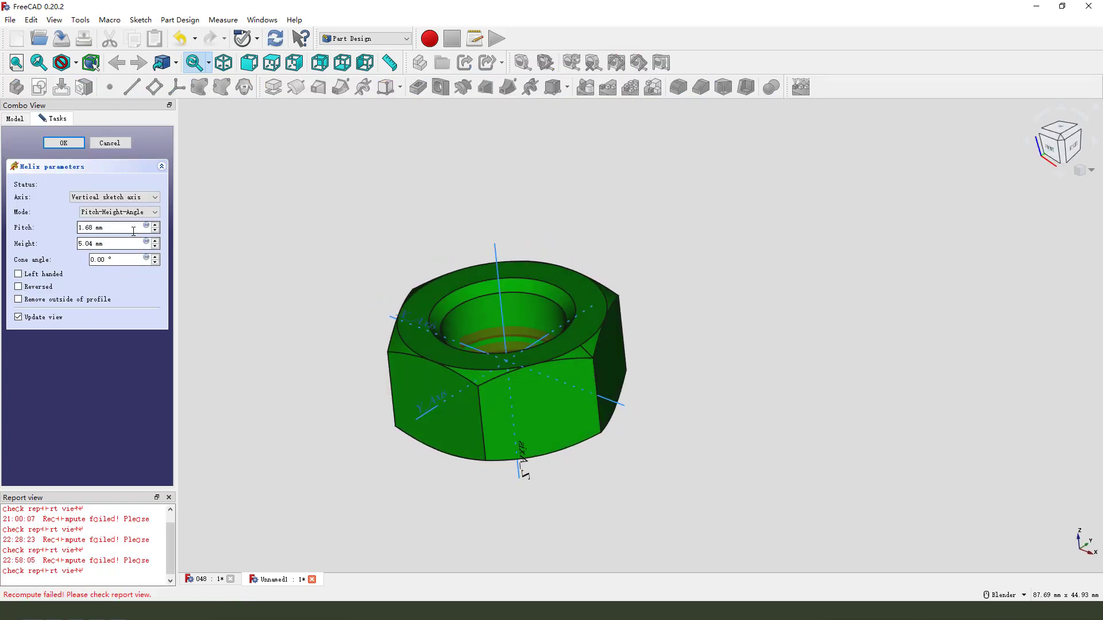
{"action": "left_click", "coordinate": [144, 198]}
{"action": "left_click", "coordinate": [141, 197]}
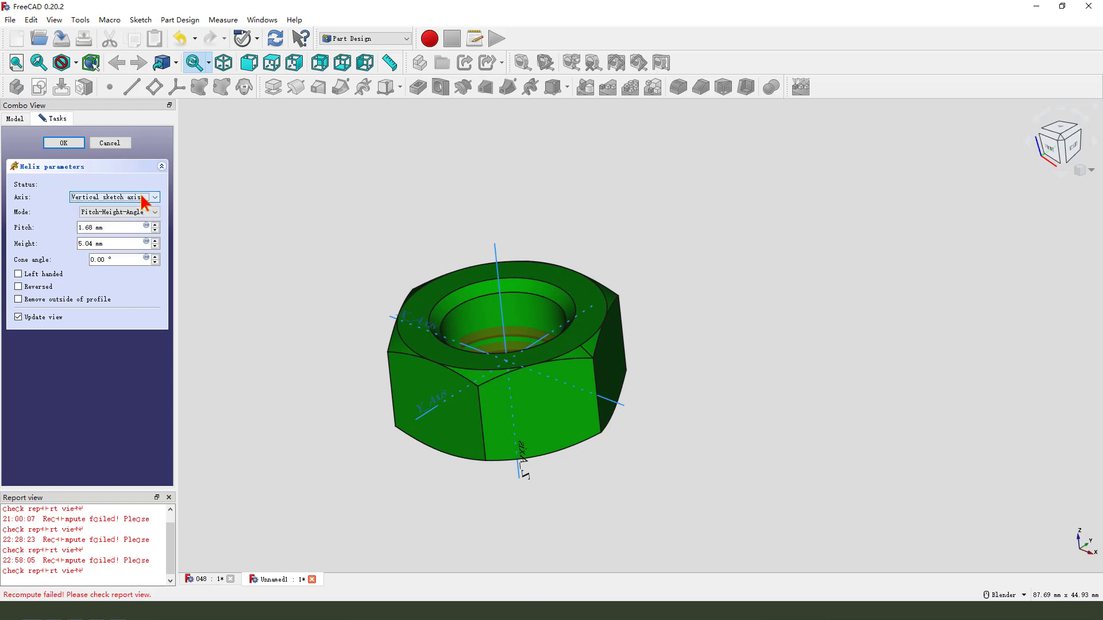
{"action": "left_click", "coordinate": [139, 197]}
{"action": "left_click", "coordinate": [131, 214]}
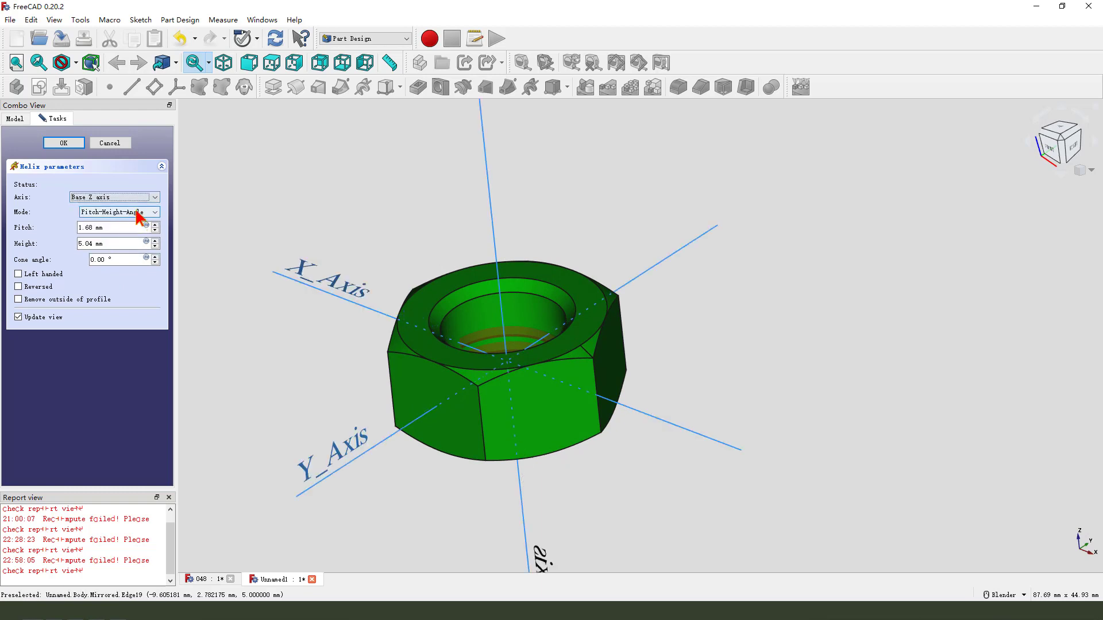
- Cut the thread in Pitch-Height-Angle mode with a pitch of 1.75 mm and a height of 25 mm
{"action": "left_click", "coordinate": [139, 212]}
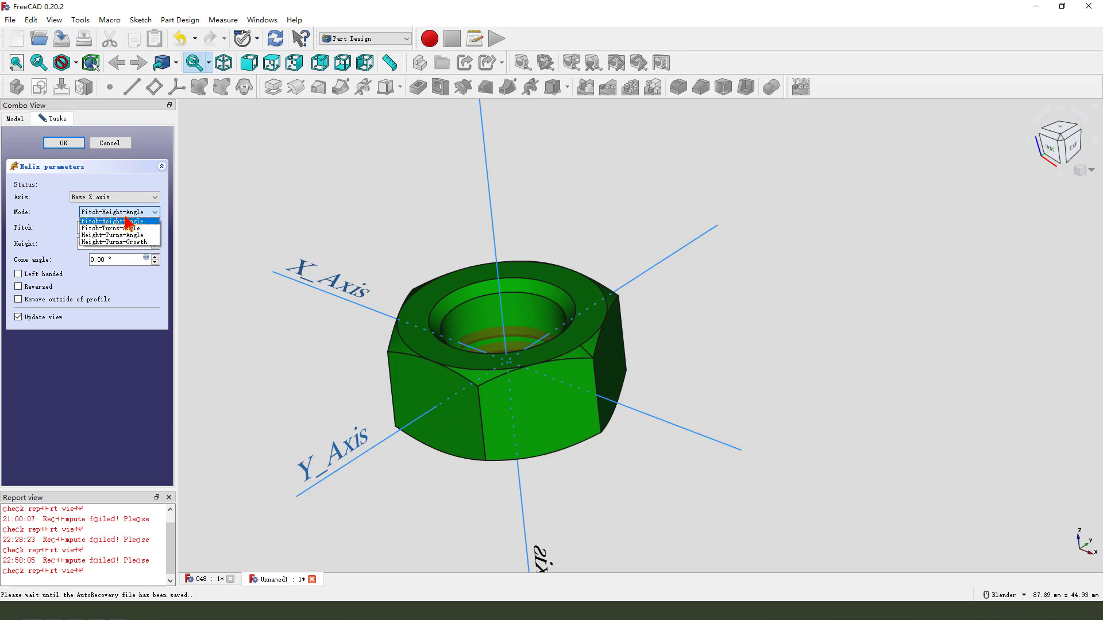
{"action": "left_click", "coordinate": [135, 223]}
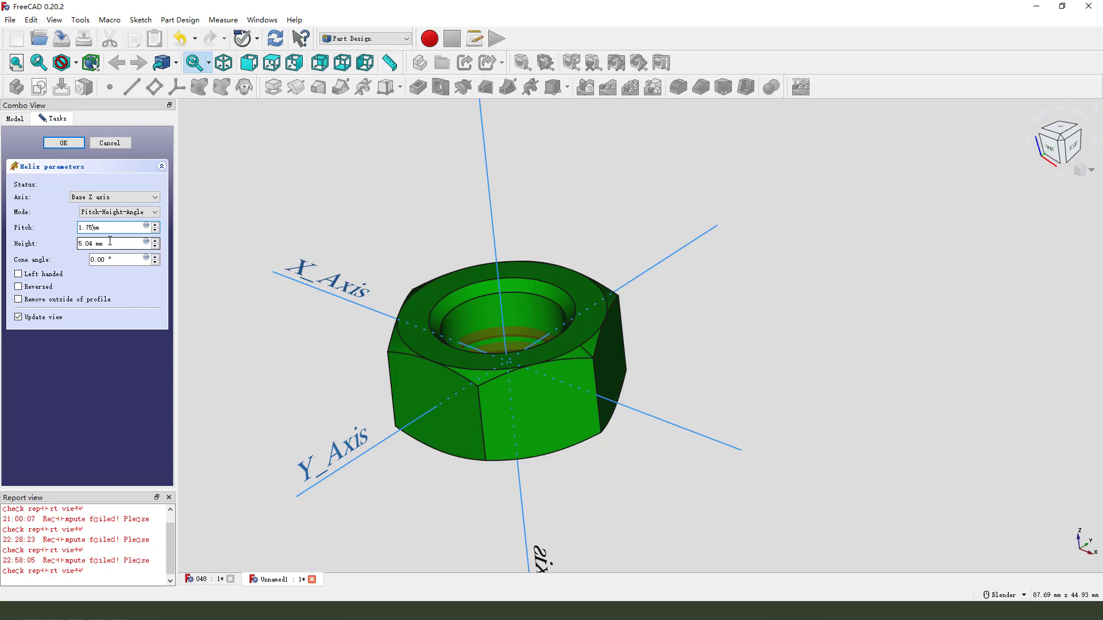
{"action": "double_click", "coordinate": [86, 244]}
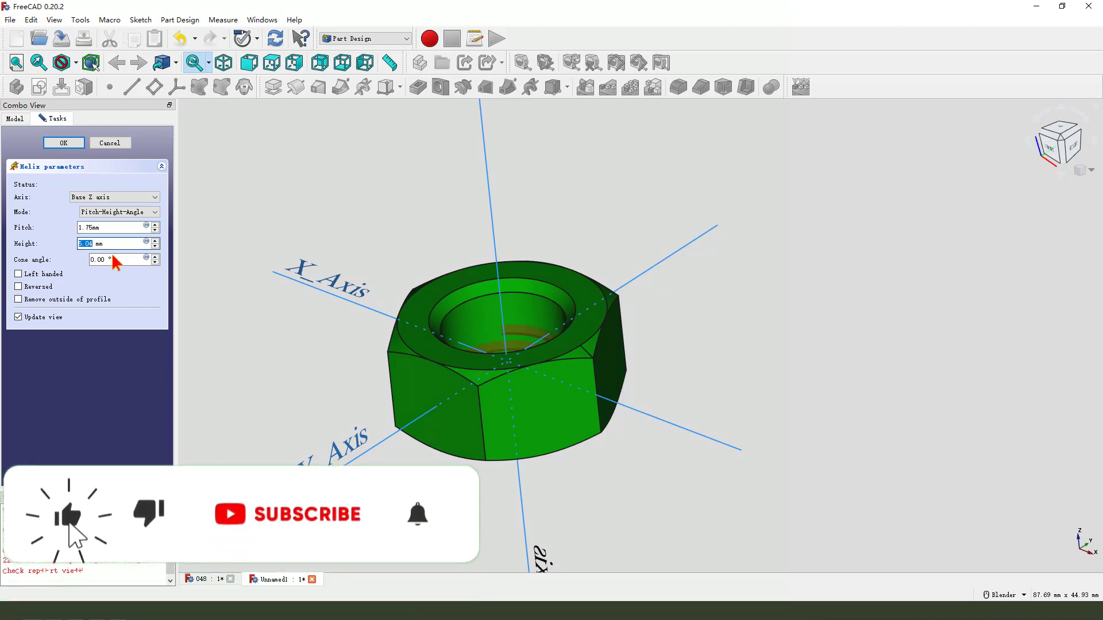
{"action": "type", "text": "25"}
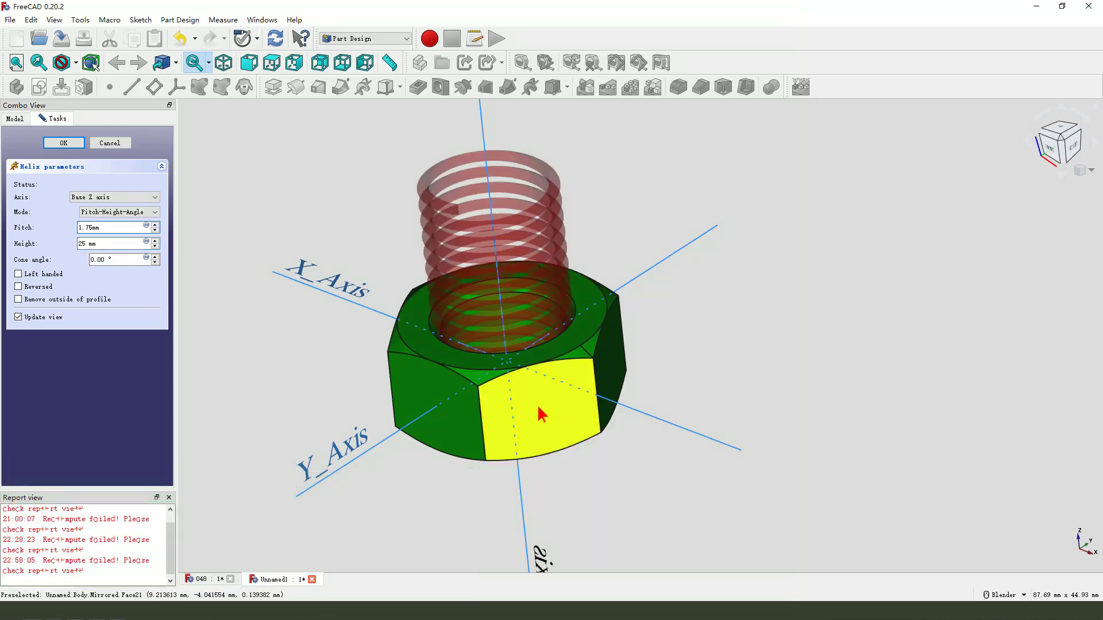
{"action": "middle_click_drag", "start_coordinate": [552, 419], "coordinate": [529, 389]}
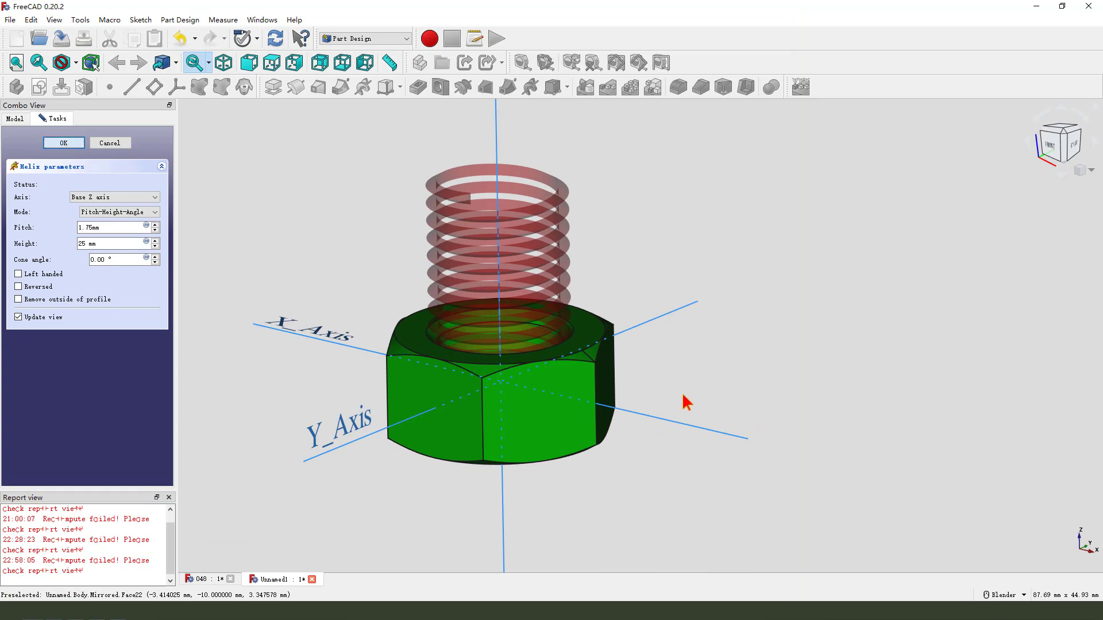
{"action": "key", "text": "Return"}
- Examine the cut internal thread and the finished nut from several angles and distances
{"action": "scroll", "coordinate": [478, 382], "scroll_direction": "up", "scroll_amount": 3}
{"action": "middle_click_drag", "start_coordinate": [478, 381], "coordinate": [531, 291]}
{"action": "scroll", "coordinate": [413, 261], "scroll_direction": "up", "scroll_amount": 2}
{"action": "scroll", "coordinate": [578, 278], "scroll_direction": "down", "scroll_amount": 2}
{"action": "scroll", "coordinate": [552, 328], "scroll_direction": "up", "scroll_amount": 3}
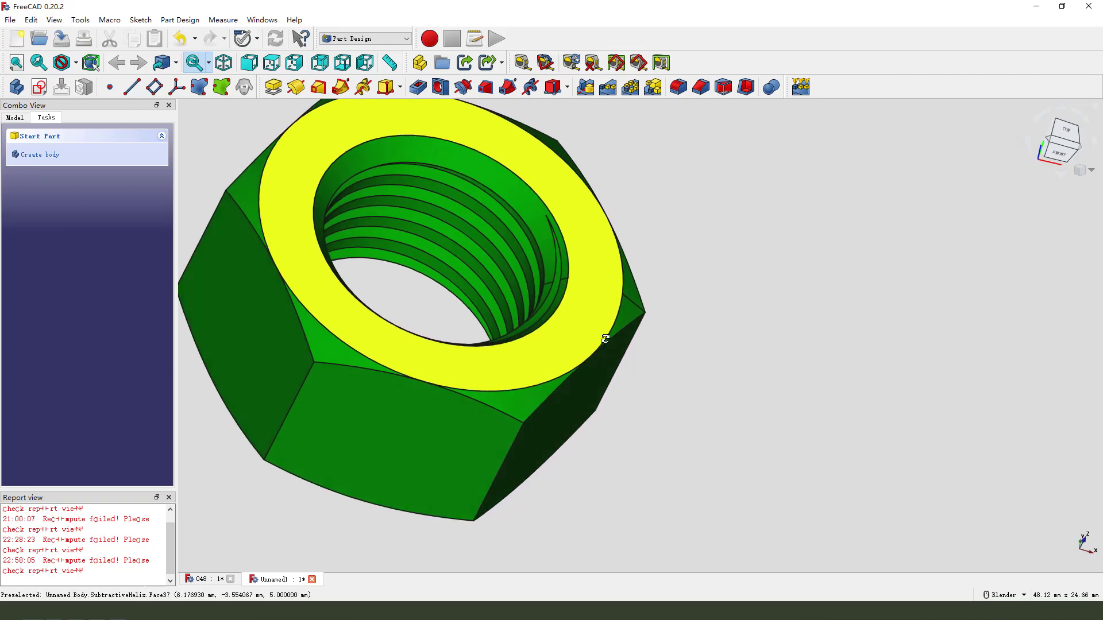
{"action": "middle_click_drag", "start_coordinate": [605, 339], "coordinate": [544, 298]}
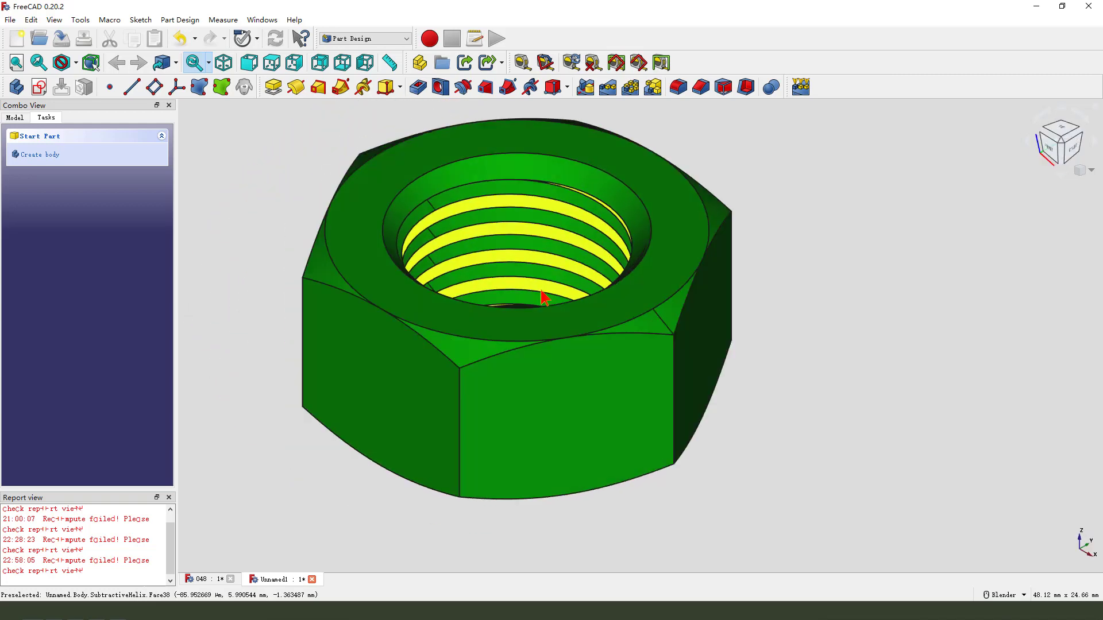
{"action": "scroll", "coordinate": [381, 377], "scroll_direction": "down", "scroll_amount": 2}
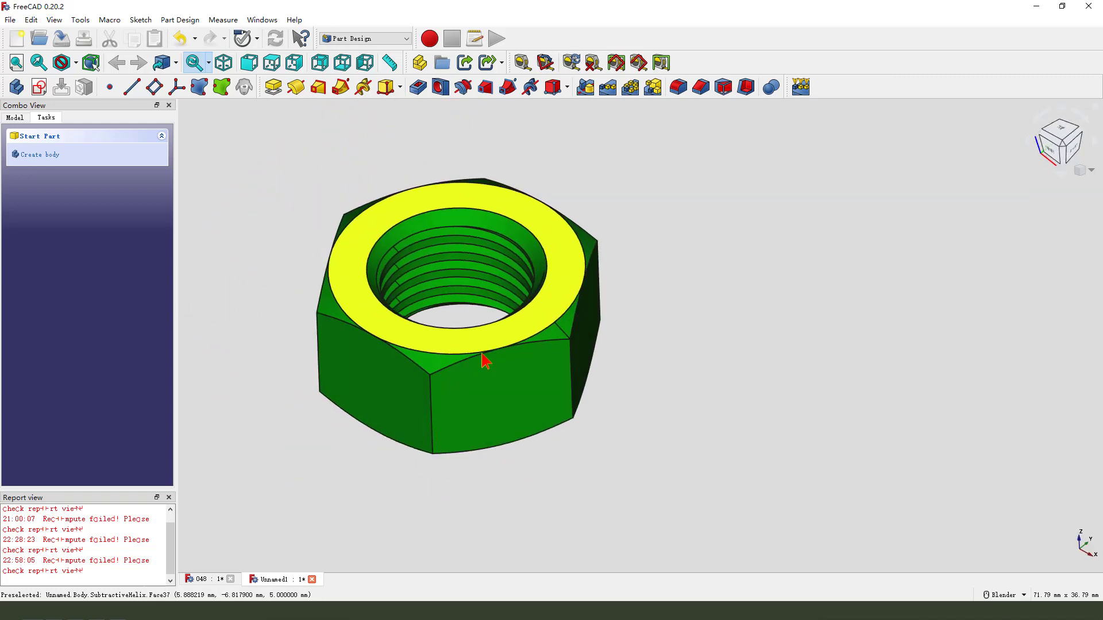